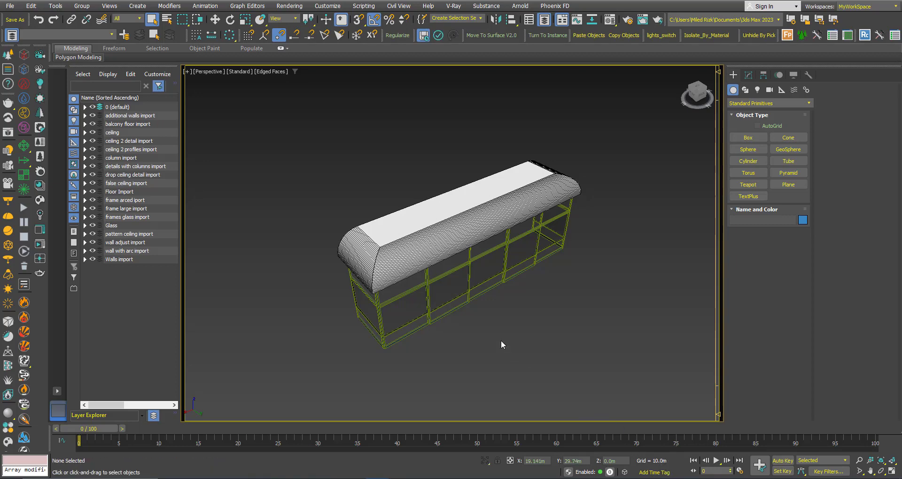
- Select false ceiling 2 and check its quad menu: V-Ray properties but no exporters
middle_drag(477, 316, 464, 288)
click(443, 247)
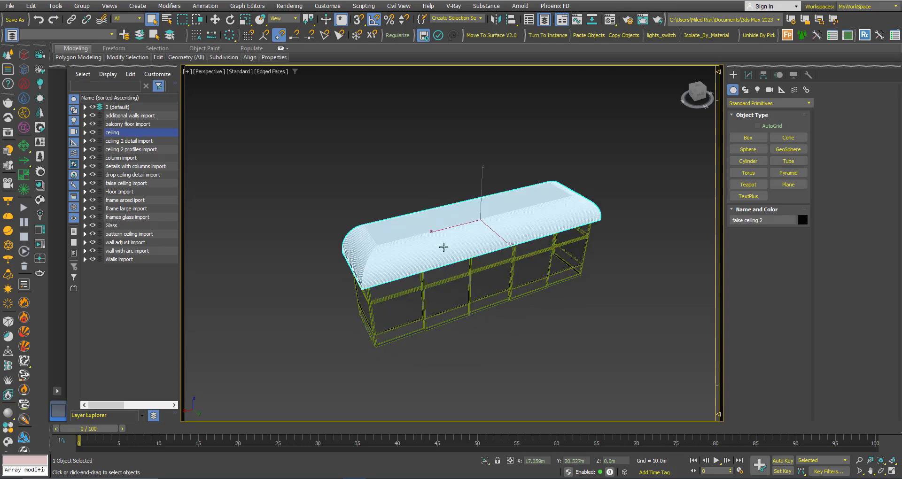
right_click(448, 239)
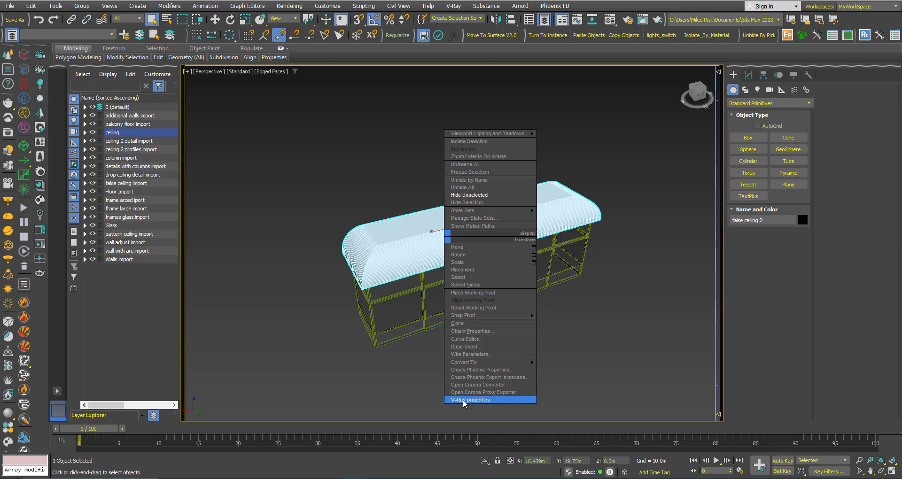
middle_drag(440, 287, 450, 289)
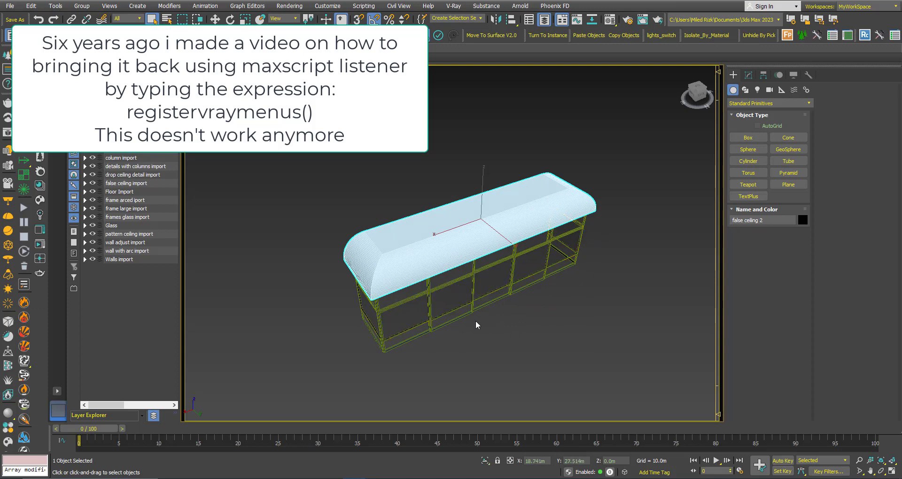
- Deselect the ceiling and confirm the V-Ray menu lists the .vrscene, .vrmesh and .vrmat exporters
click(350, 214)
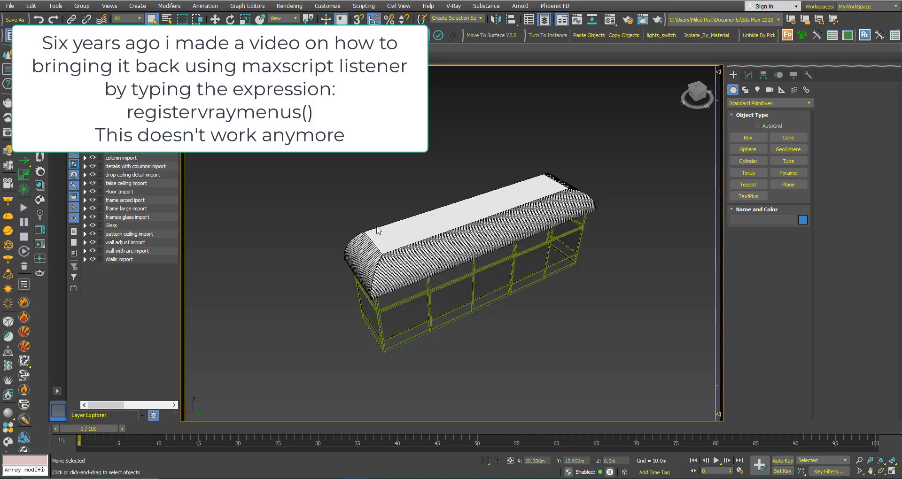
click(453, 6)
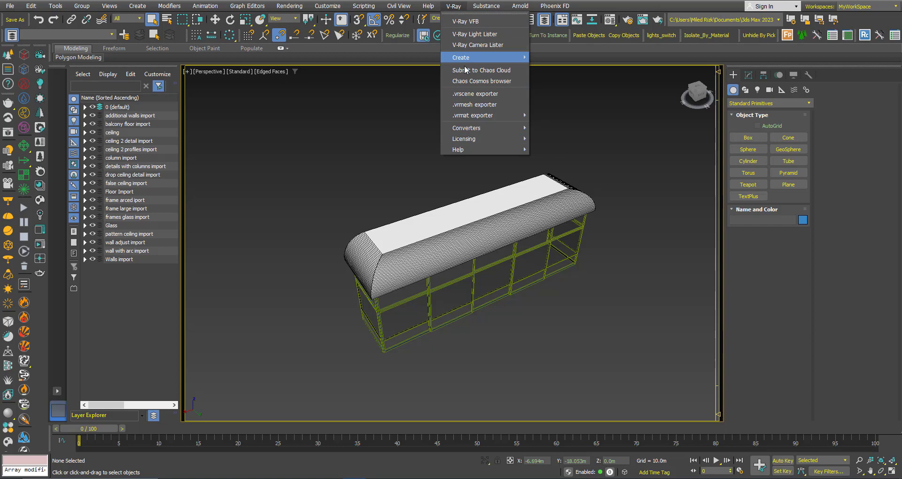
click(403, 171)
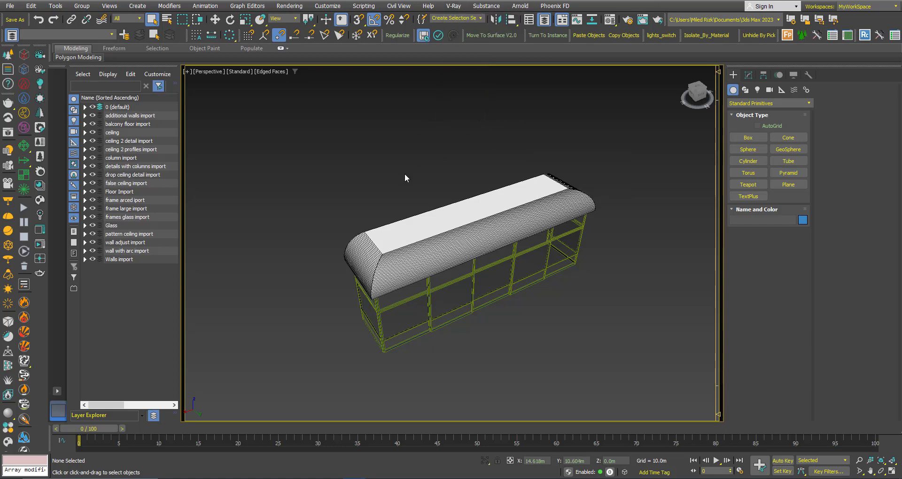
alt+middle_drag(446, 247, 453, 254)
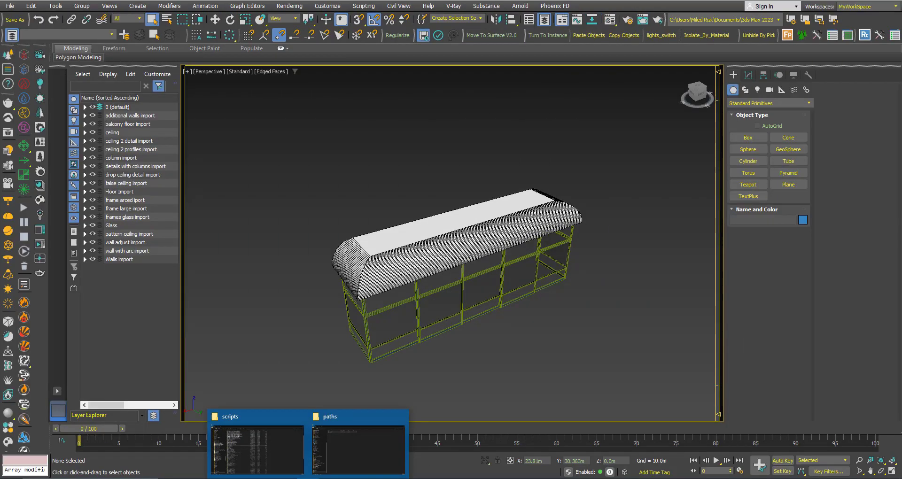
click(312, 471)
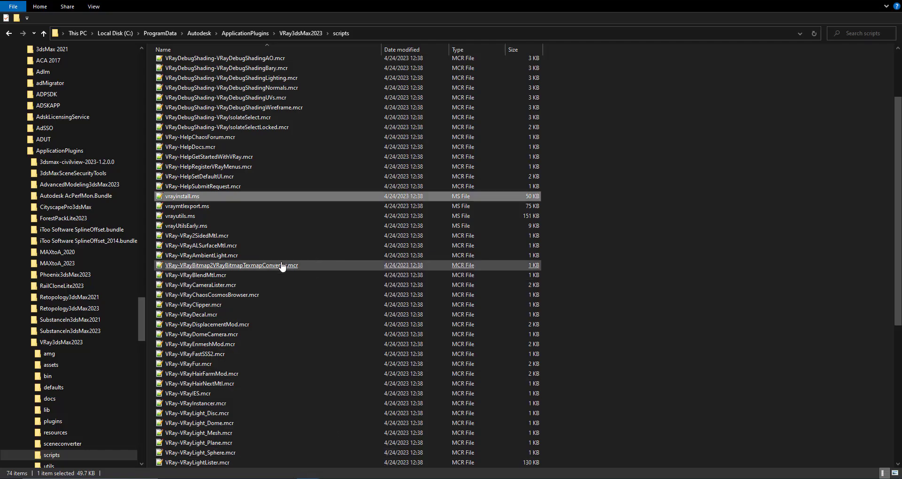
right_click(194, 203)
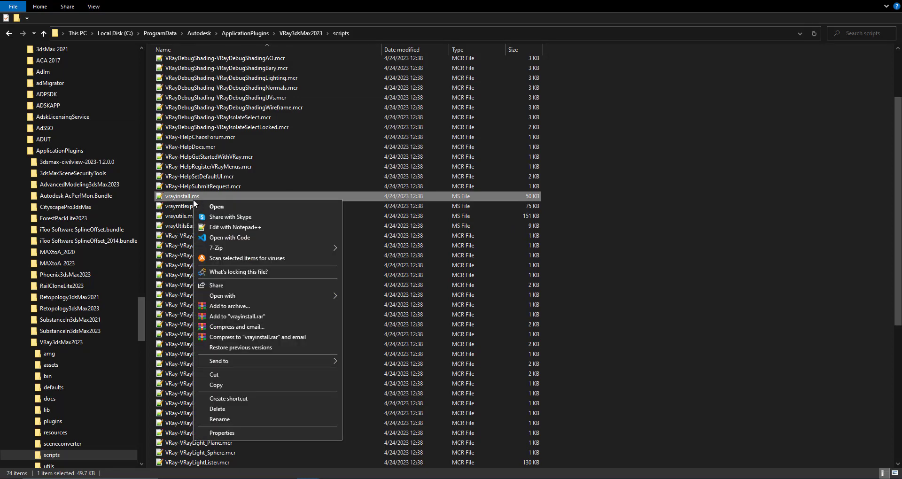
click(224, 432)
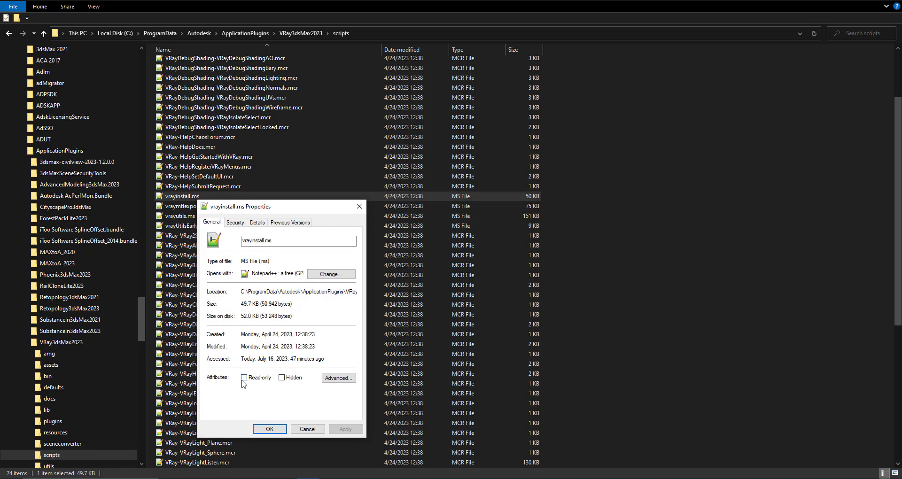
click(361, 211)
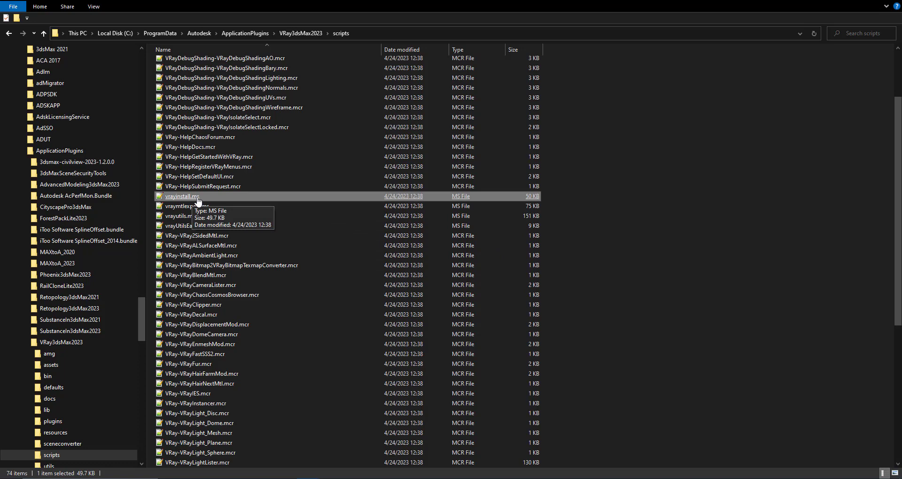
mouse_move(354, 477)
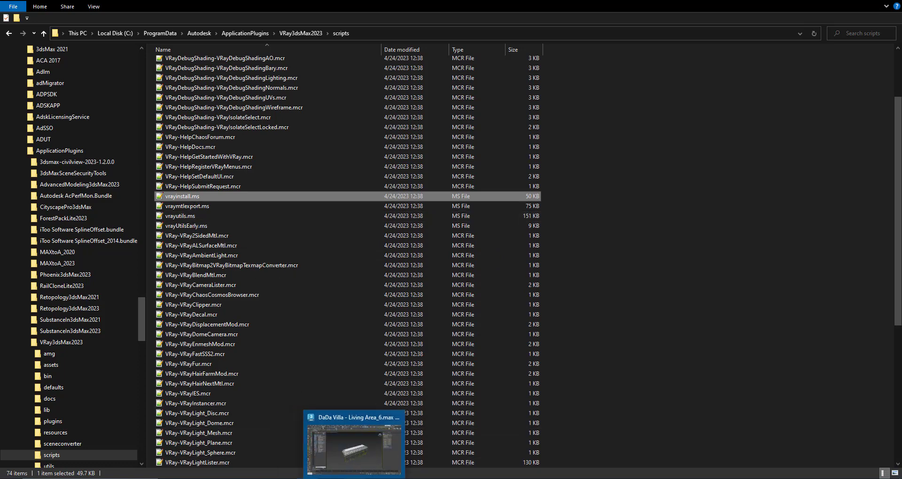
- Switch briefly to 3ds Max, then bring the VRay3dsMax2023 scripts folder window forward
click(353, 437)
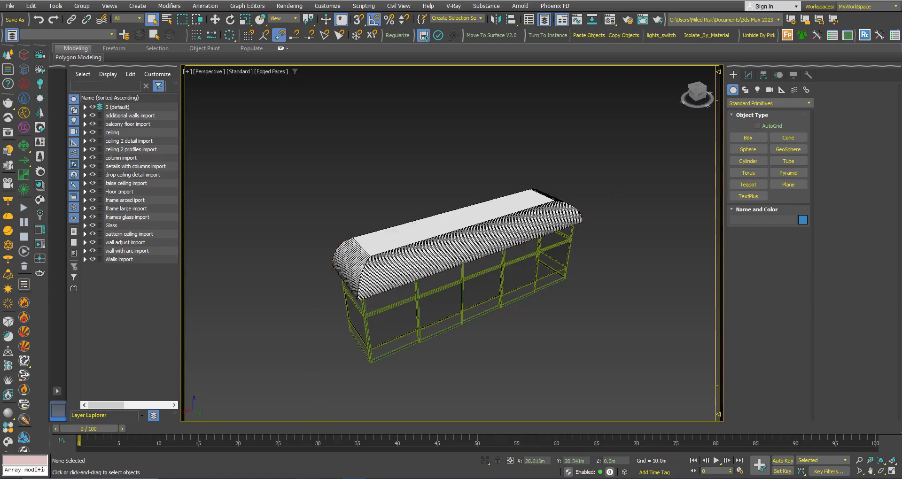
click(298, 467)
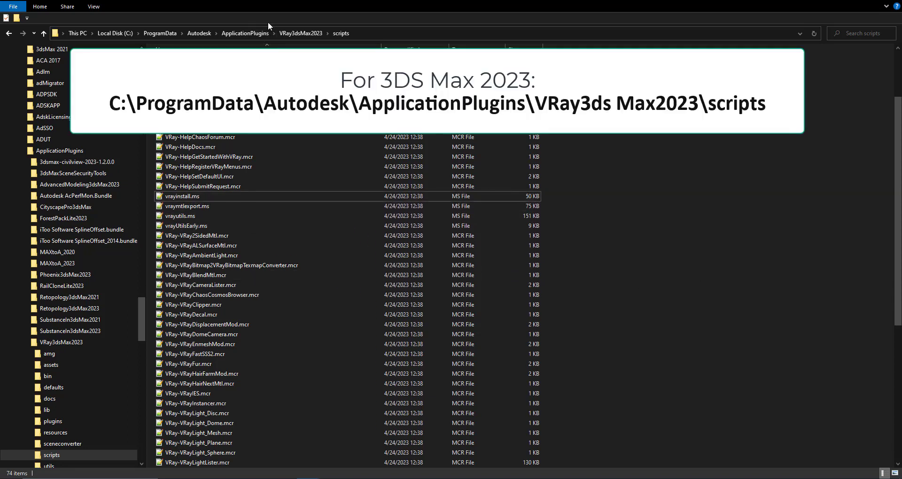
- Reveal the VRay3dsMax2023 scripts folder path, then carry vrayinstall.ms toward the 3ds Max window
click(368, 32)
click(276, 33)
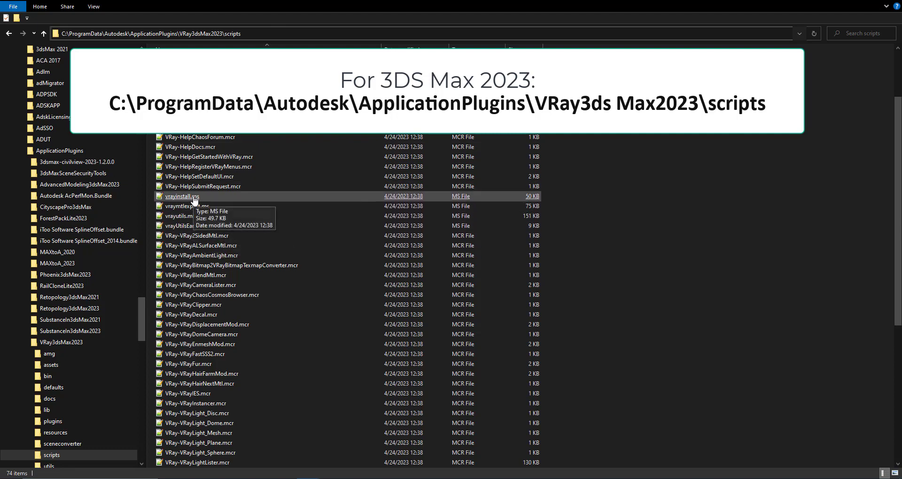
click(669, 216)
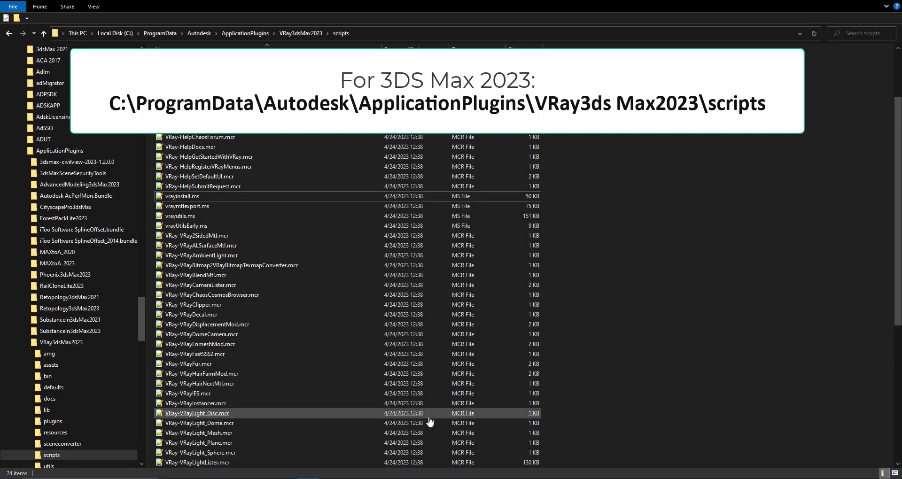
drag(429, 421, 325, 477)
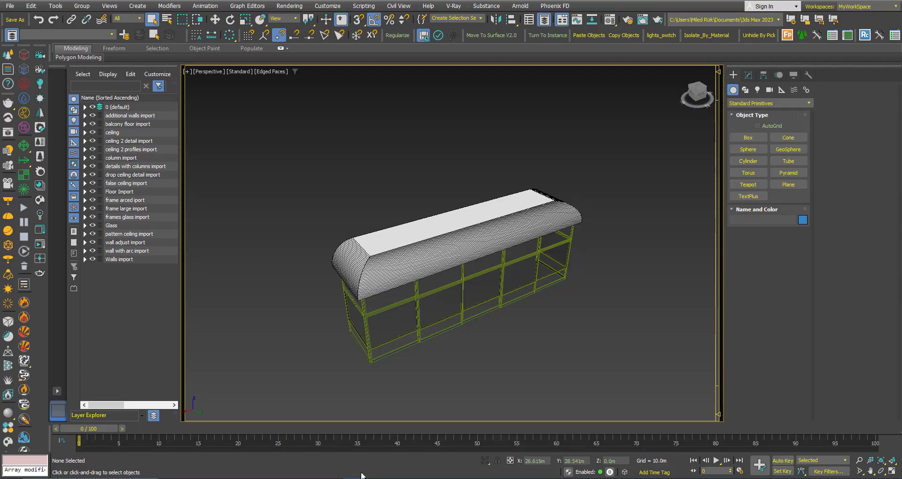
- Drop vrayinstall.ms into the 3ds Max viewport and bring up the WordPad path notes
drag(324, 477, 437, 357)
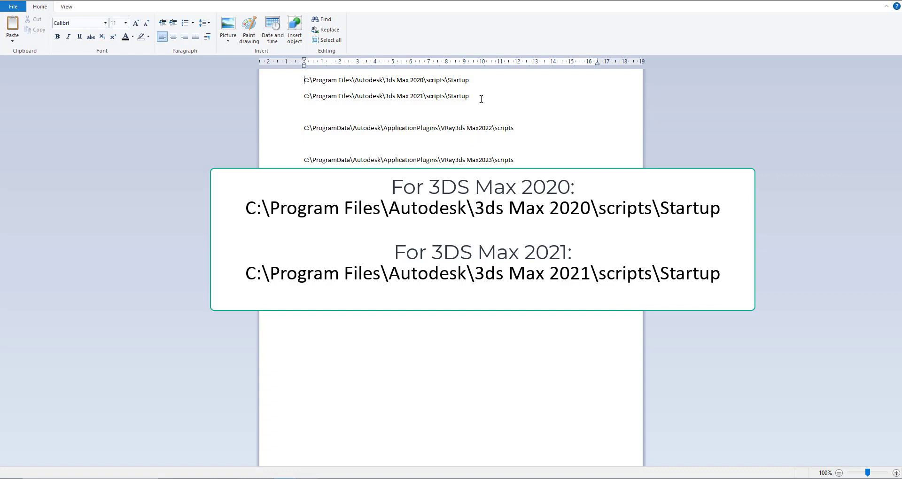
key(super)
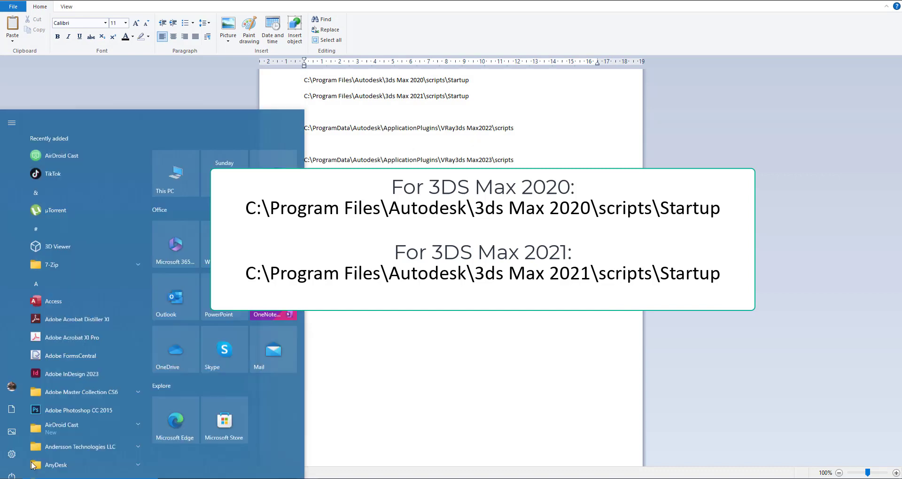
click(168, 148)
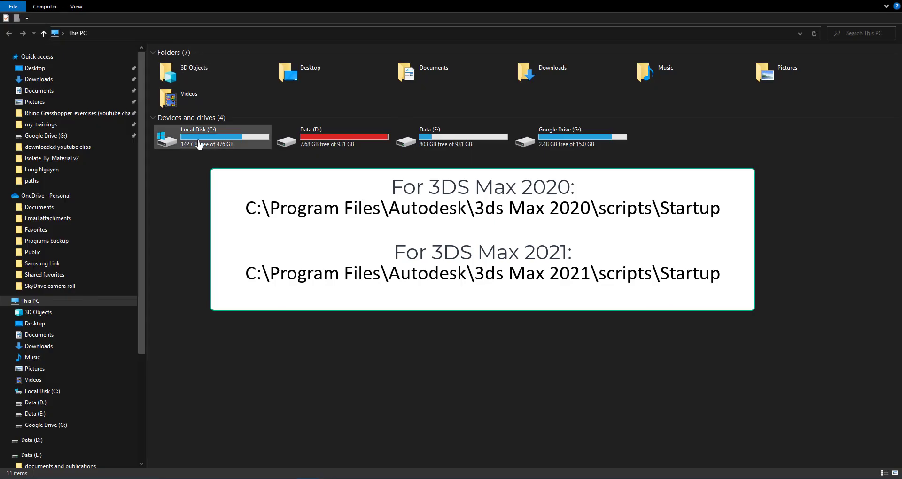
- Browse to C:\Program Files\Autodesk\3ds Max 2020, comparing against the WordPad path notes
double_click(202, 138)
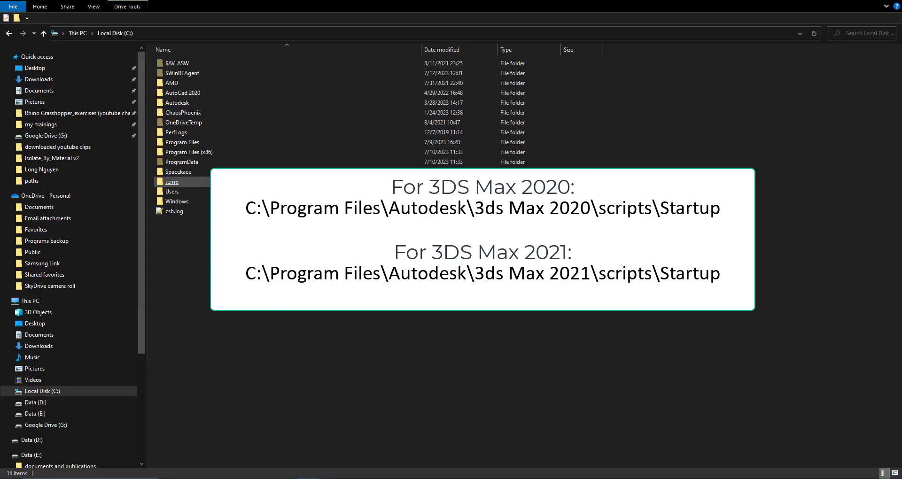
double_click(181, 142)
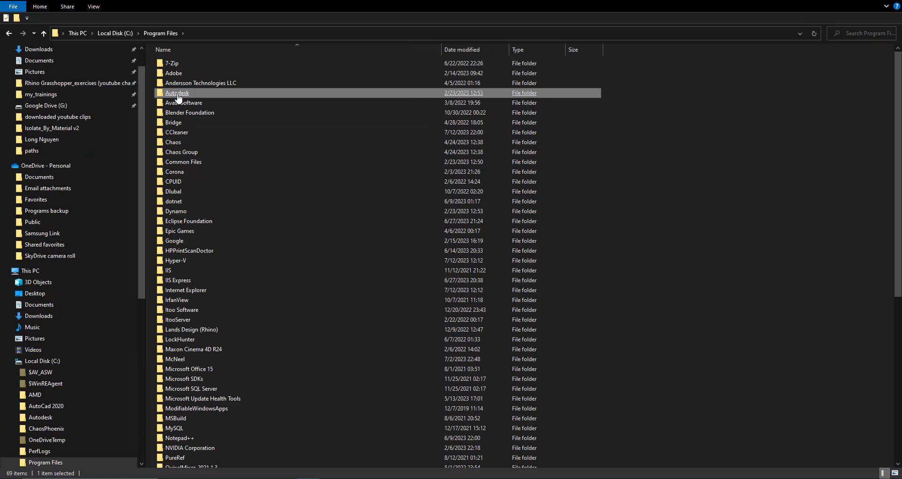
double_click(178, 94)
click(180, 64)
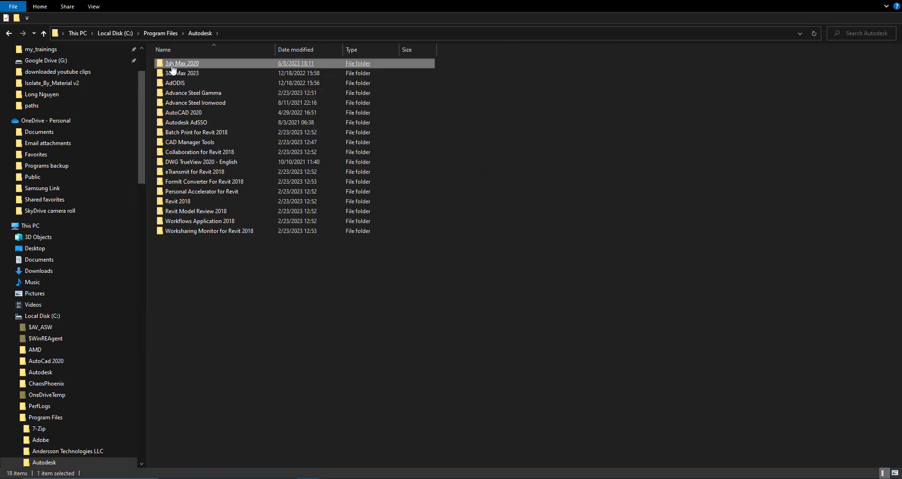
double_click(179, 68)
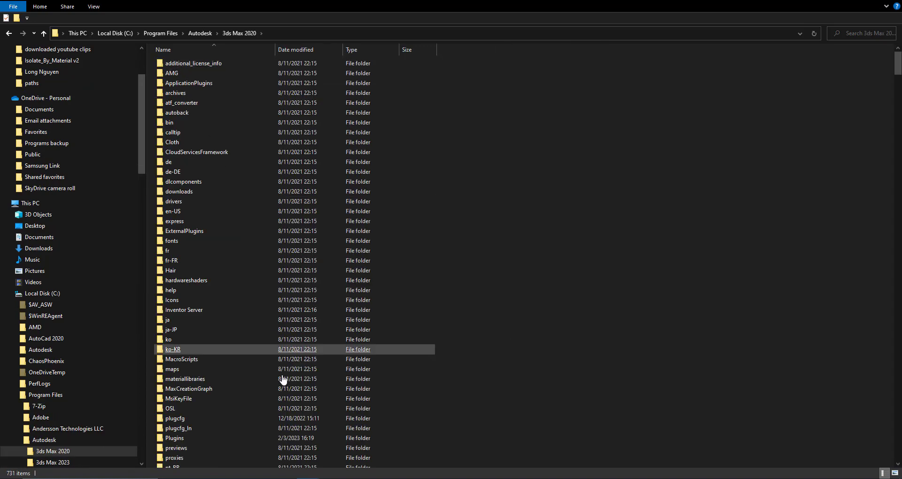
key(alt+Tab)
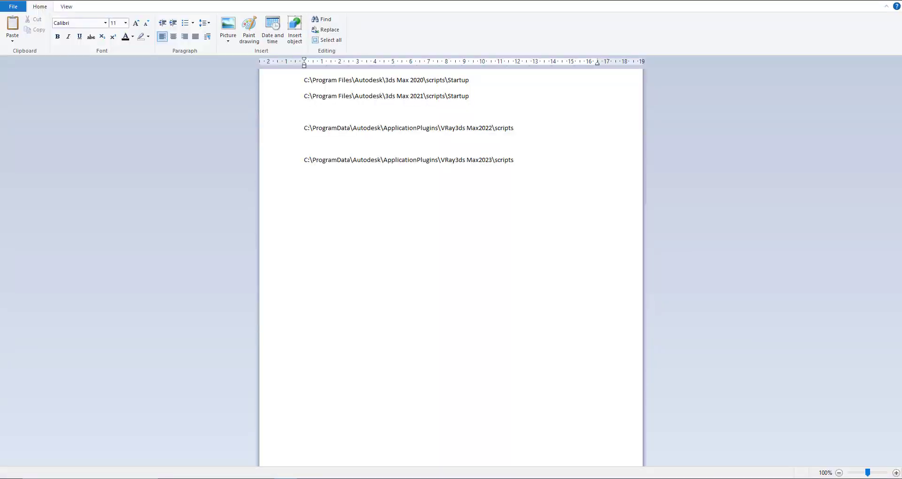
key(alt+Tab)
- Open the scripts folder inside 3ds Max 2020, cross-checking the notes
scroll(273, 348, down, 5)
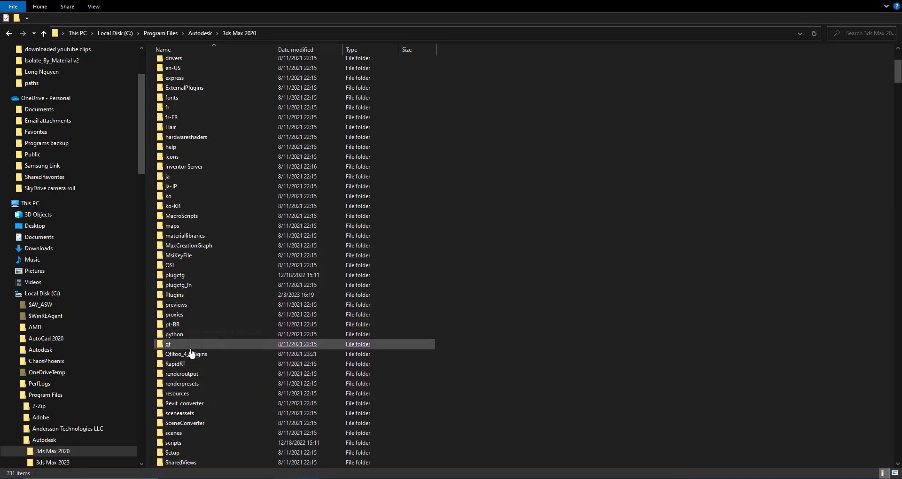
scroll(202, 373, down, 4)
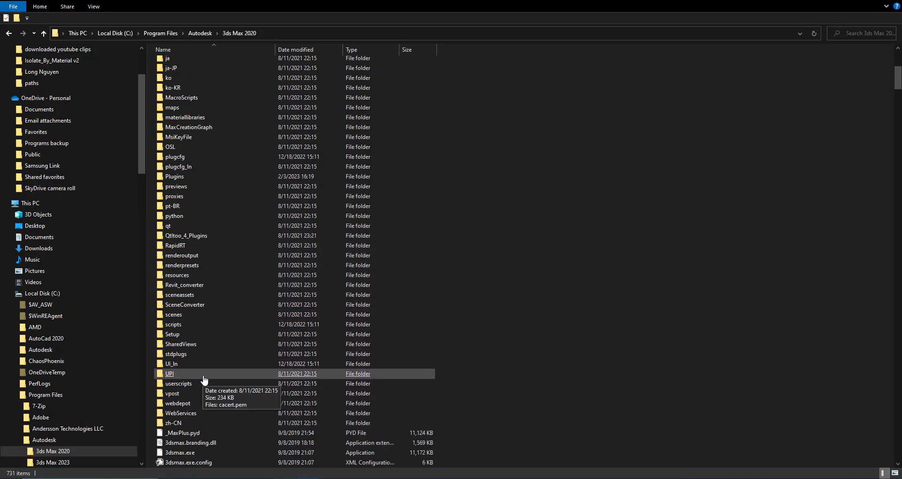
click(173, 328)
double_click(174, 330)
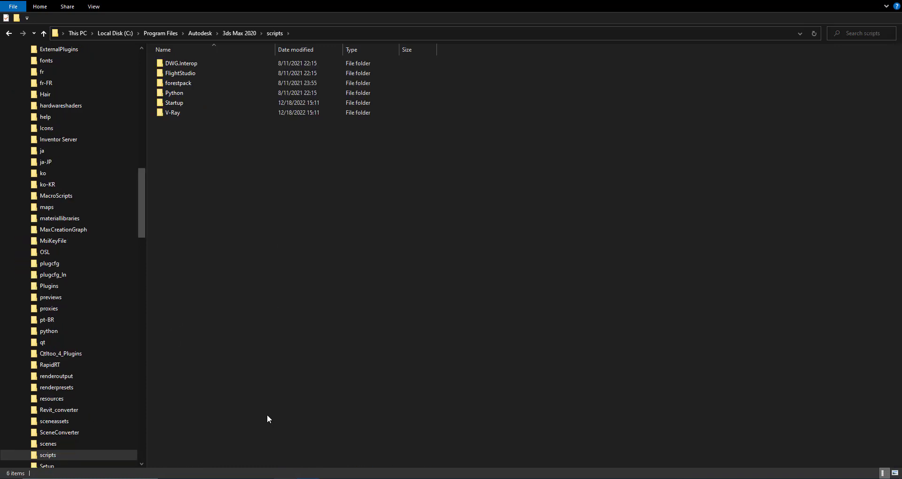
key(alt+Tab)
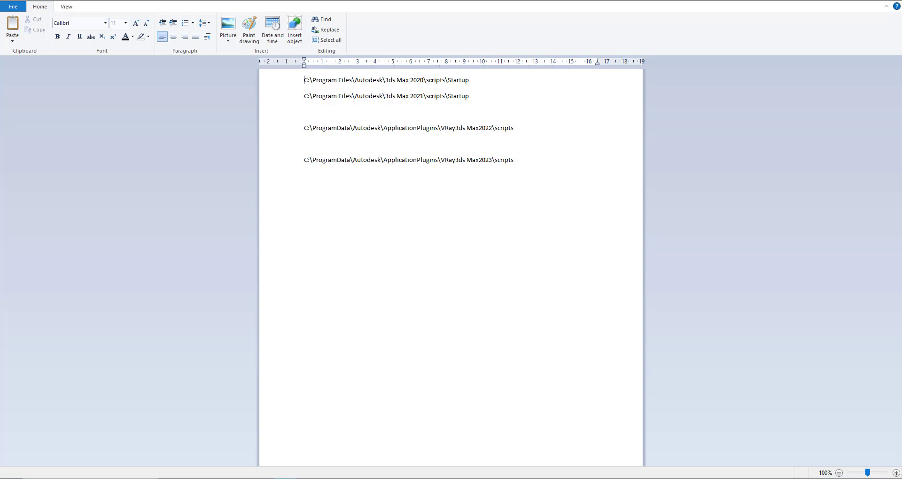
key(alt+Tab)
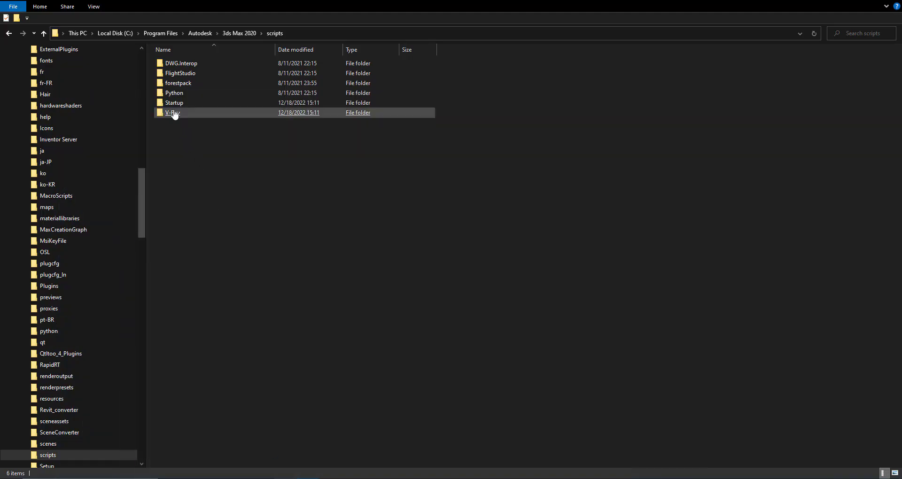
- Open the Startup folder, locate vrayinstall.ms, and return to the WordPad path notes
click(173, 104)
double_click(172, 105)
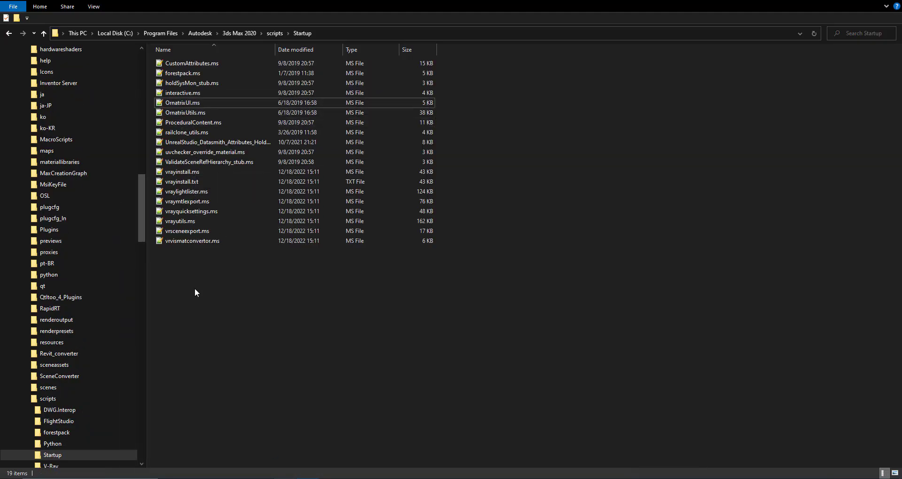
click(175, 177)
click(227, 301)
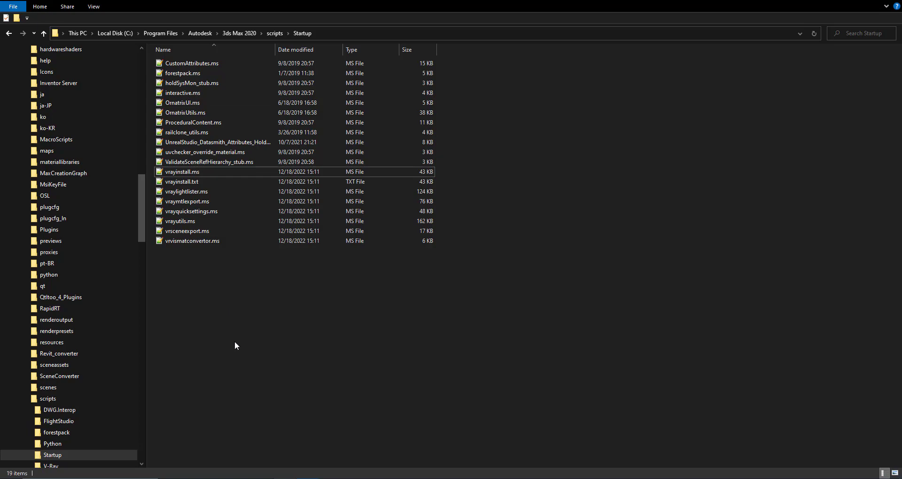
key(alt+Tab)
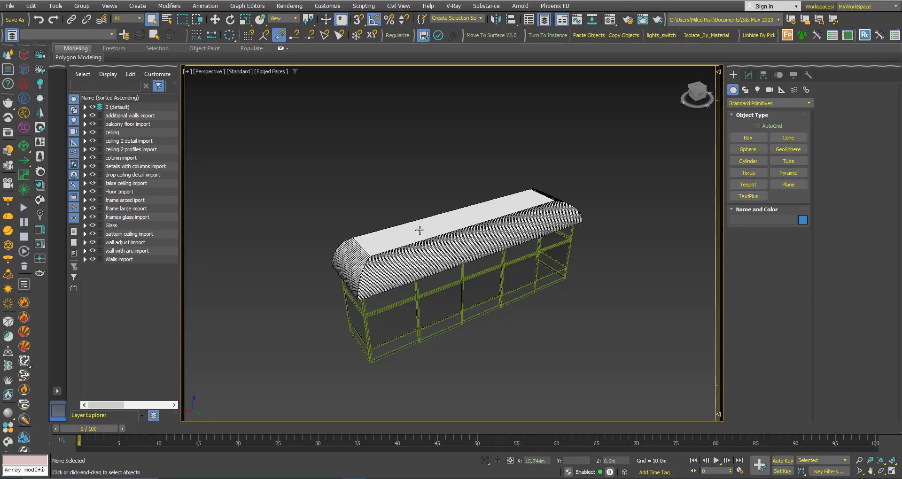
- Shift the ceiling model higher in the viewport and open the Customize menu
middle_drag(420, 231, 419, 214)
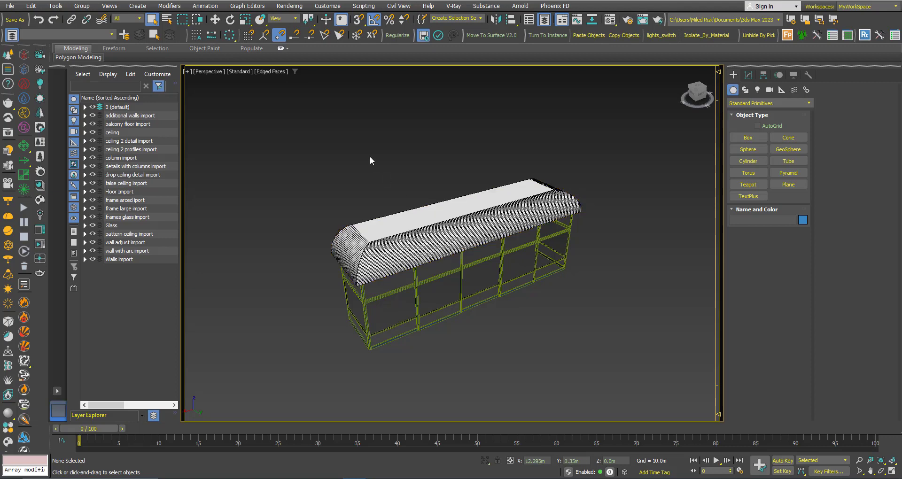
click(330, 7)
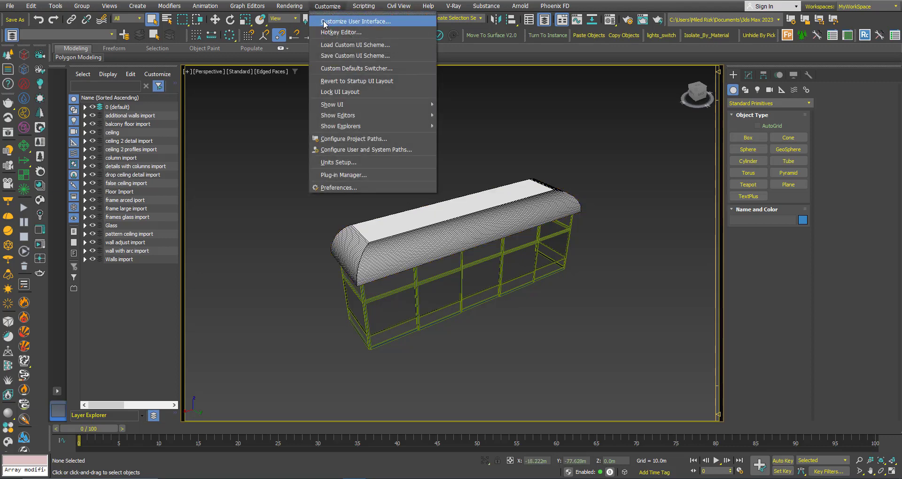
- In Customize User Interface's Quads tab, filter to VRay and select 'Convert all scene materials to VRayMtl'
click(352, 22)
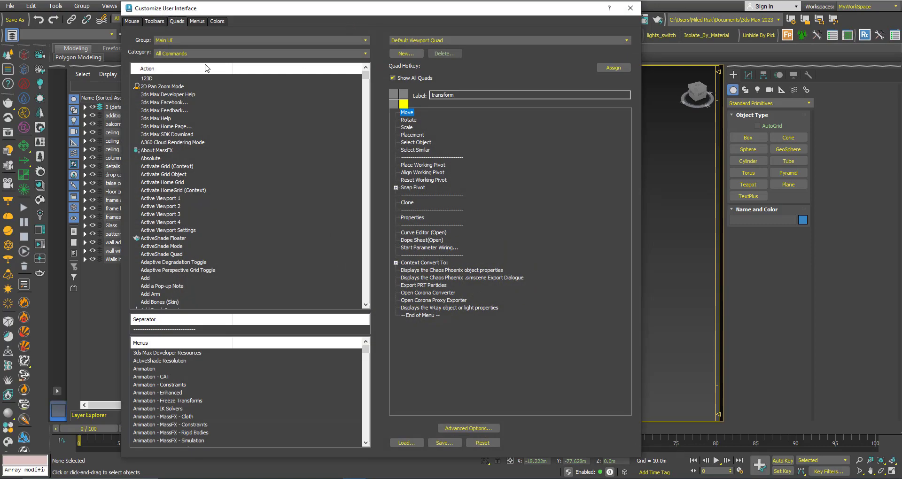
click(175, 23)
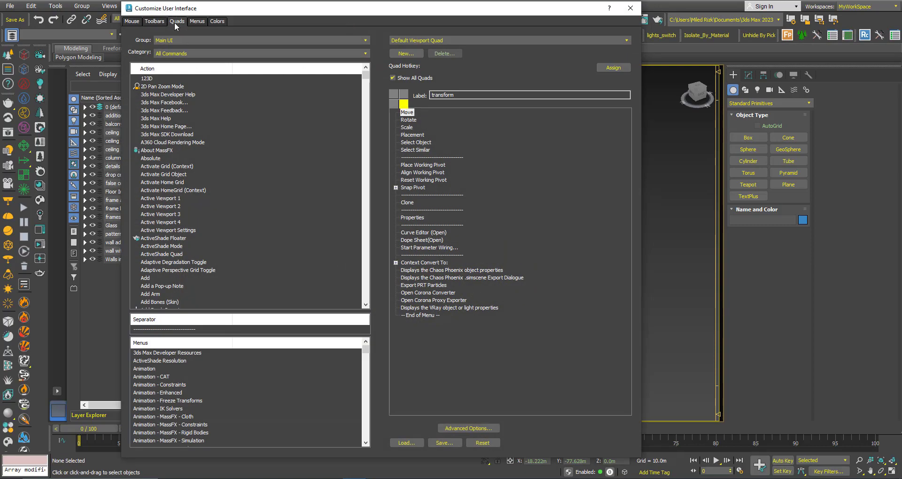
click(202, 55)
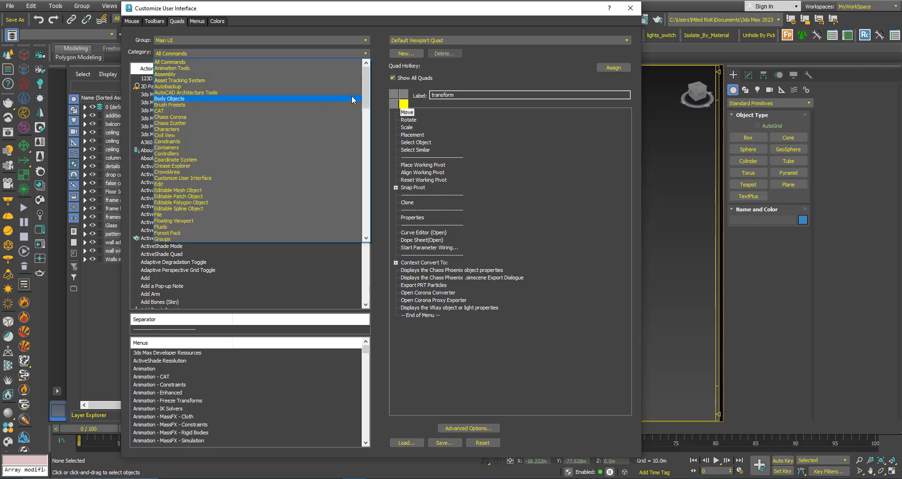
drag(368, 87, 369, 215)
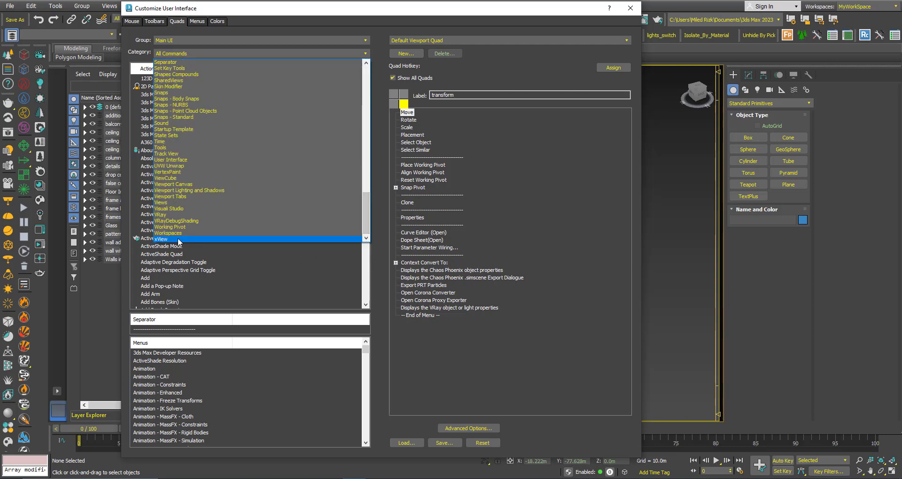
click(164, 214)
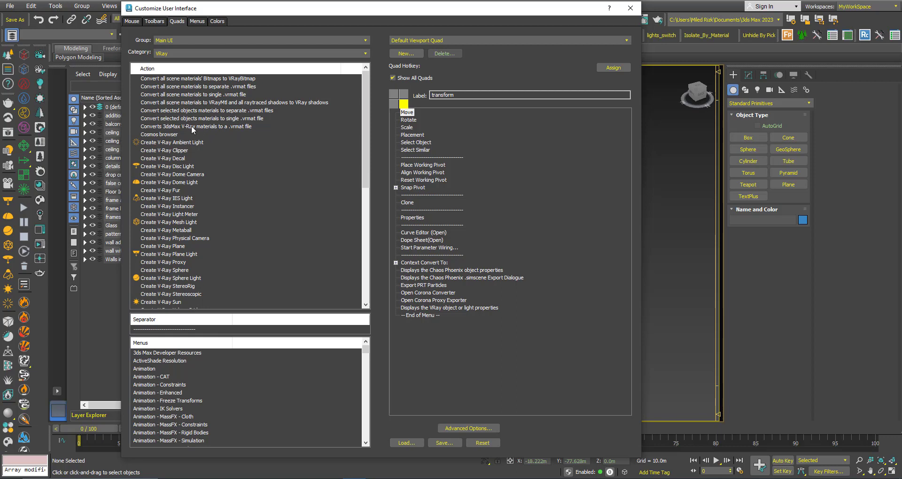
click(153, 103)
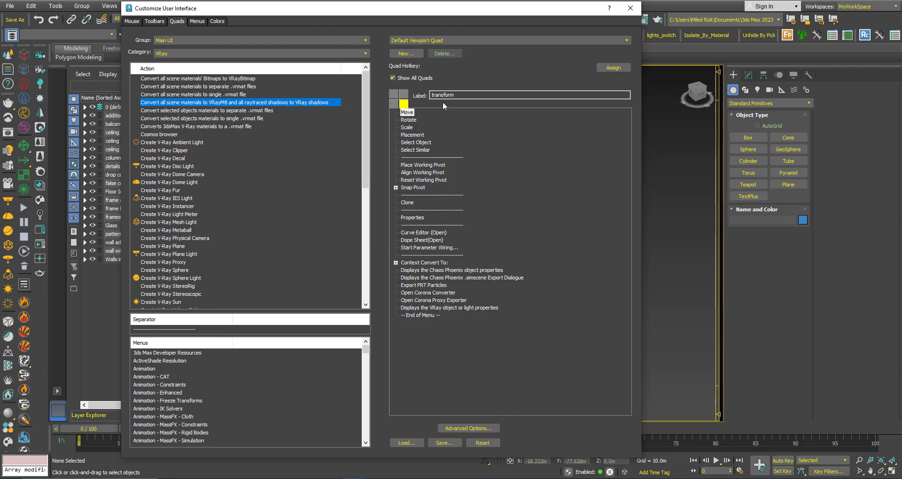
- Preview the ceiling's quad menu, then drag the conversion command above End of Menu
click(454, 99)
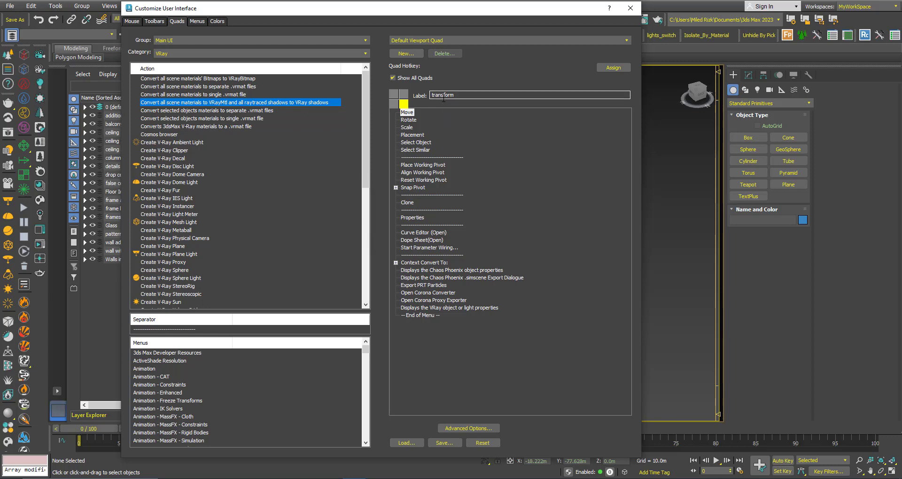
drag(451, 15, 301, 32)
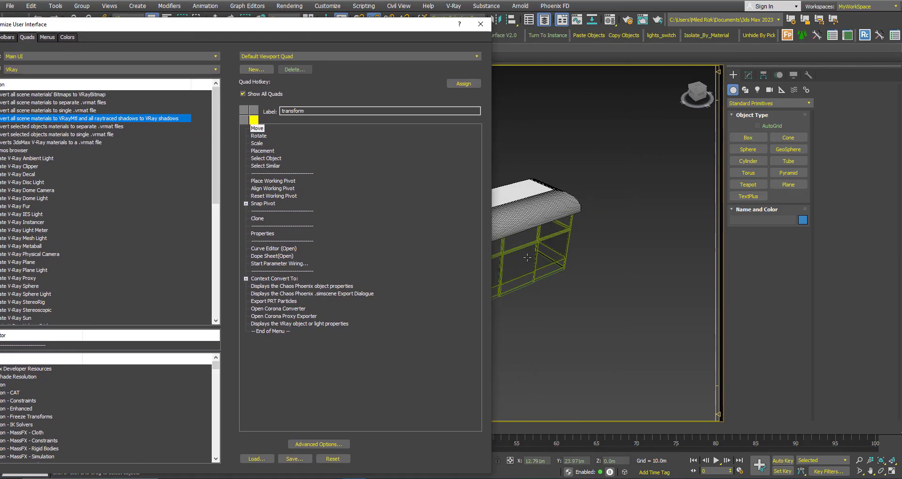
right_click(526, 221)
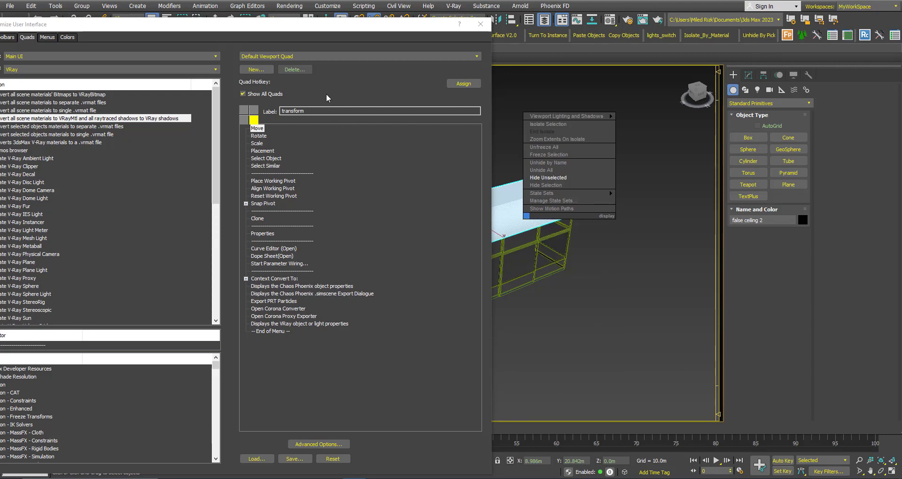
drag(249, 24, 415, 18)
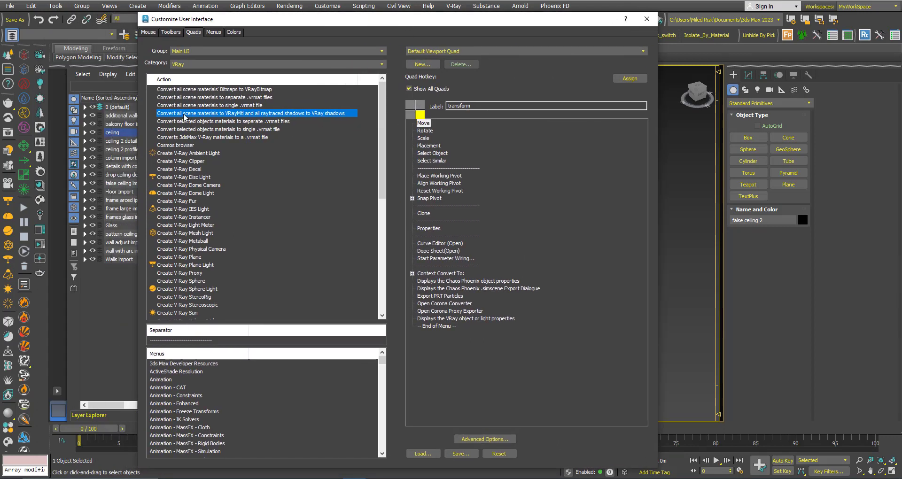
drag(184, 117, 444, 330)
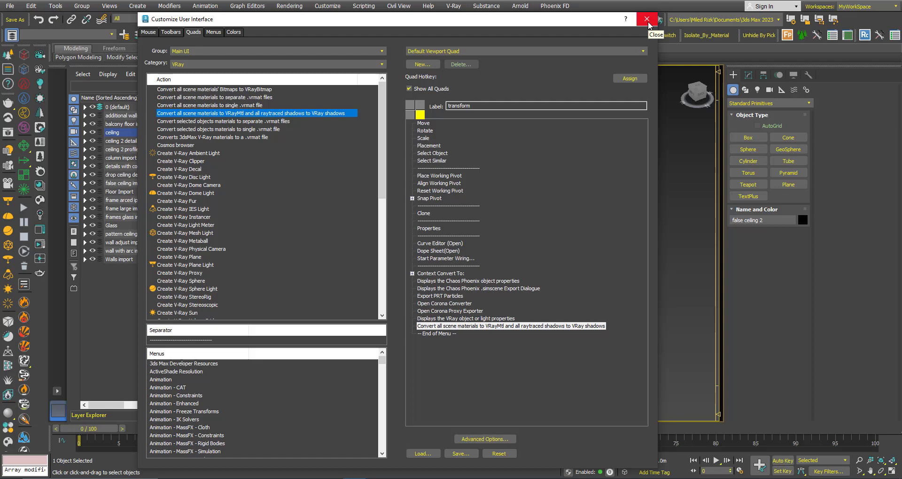
click(647, 19)
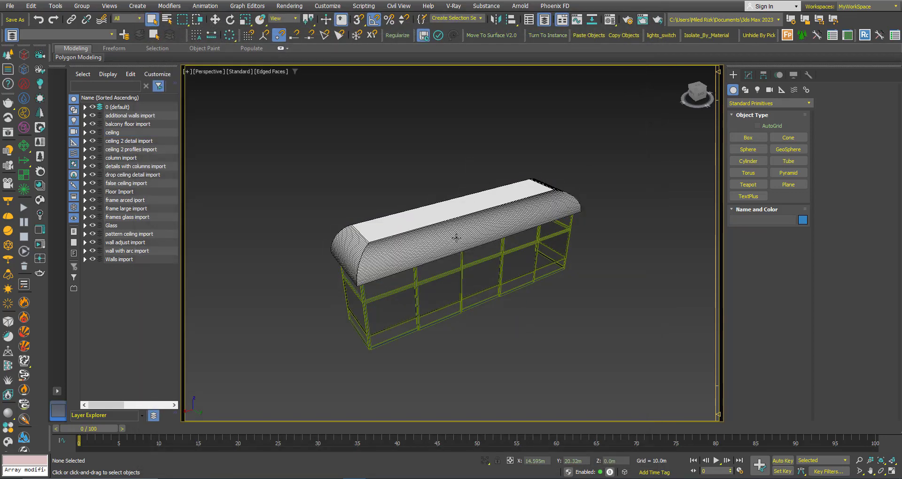
right_click(456, 240)
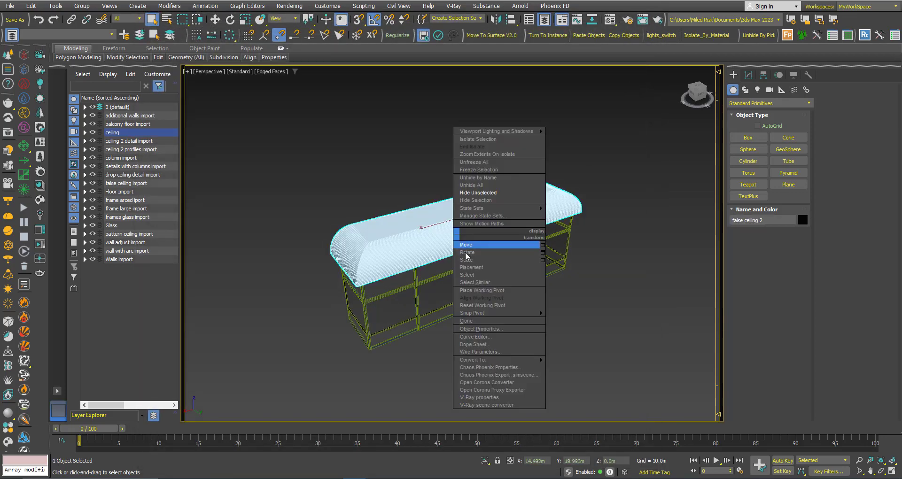
click(493, 407)
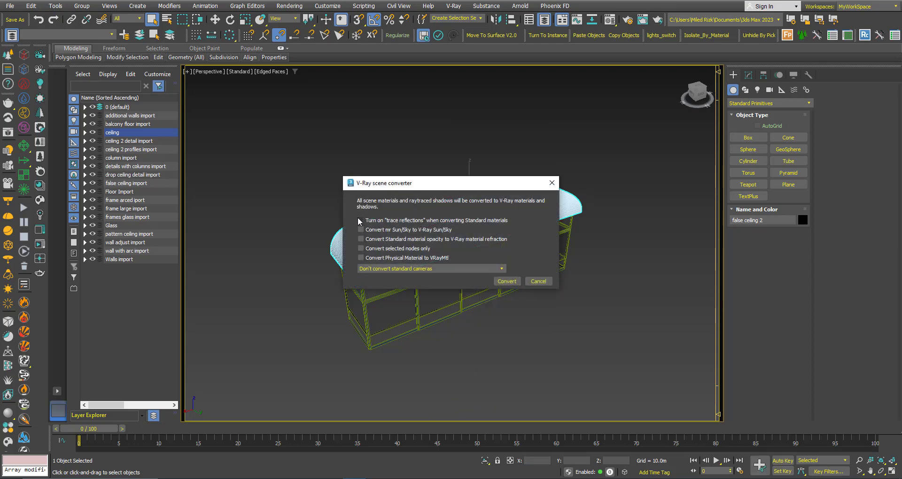
click(536, 285)
click(403, 151)
- Reopen Customize User Interface and filter the actions to the VRay category
click(323, 6)
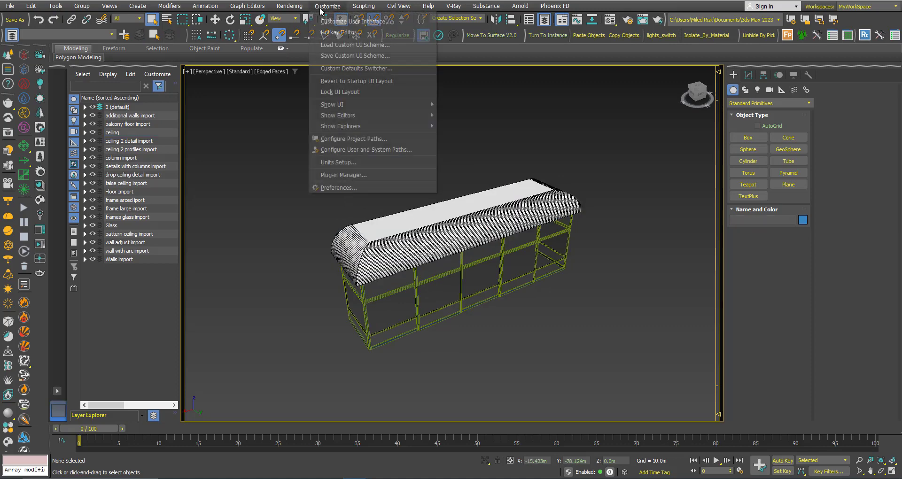
click(328, 22)
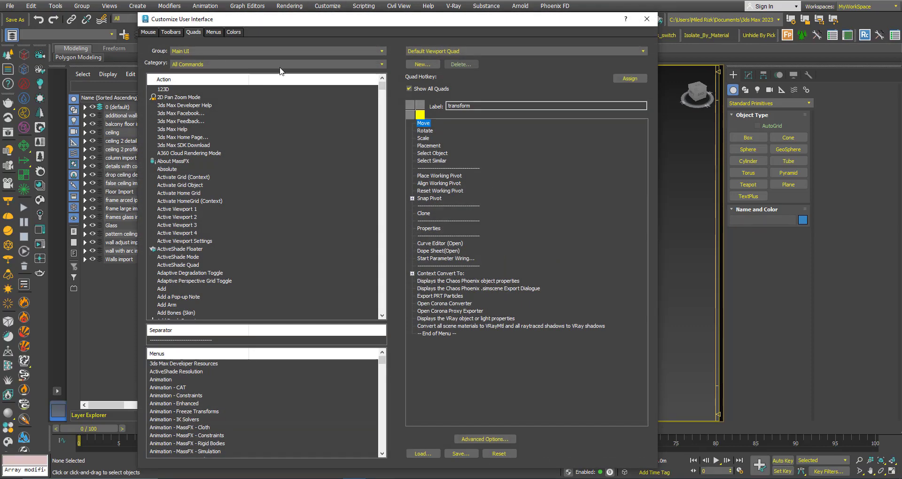
click(282, 64)
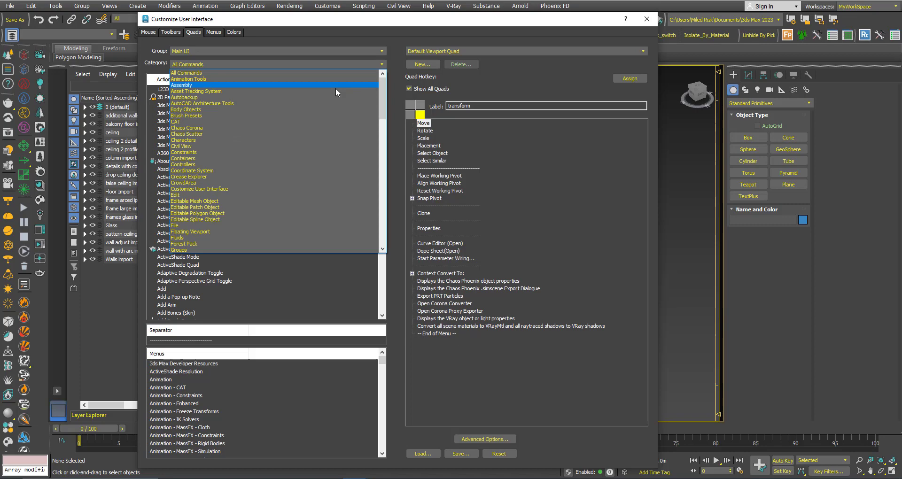
scroll(263, 164, down, 20)
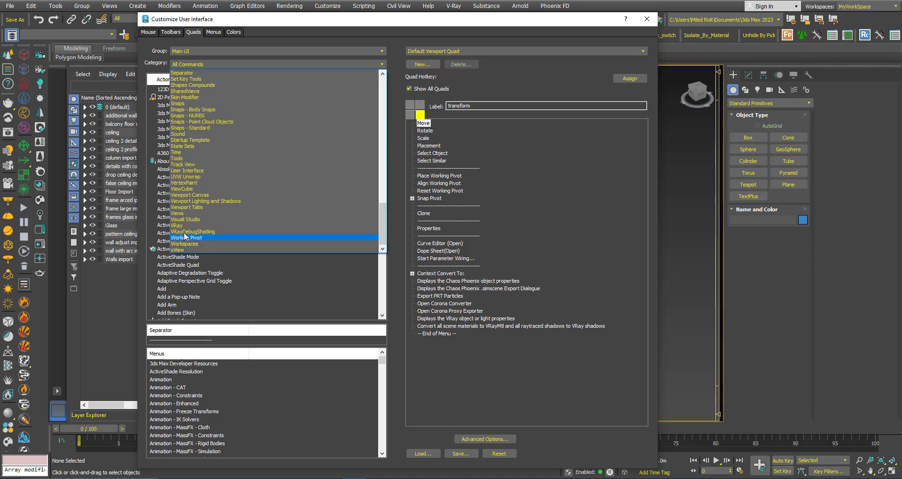
click(182, 226)
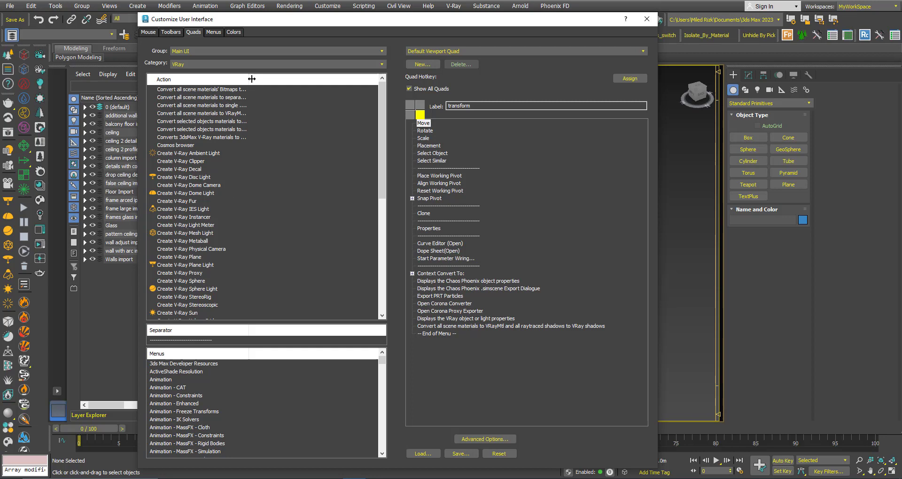
- Drag 'Exports the selected meshes to an external file' to the end of the quad menu
drag(252, 79, 353, 84)
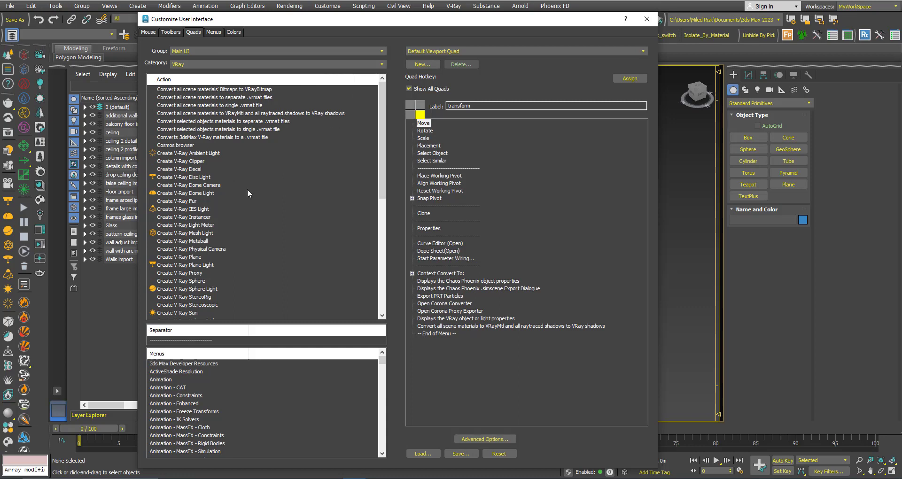
scroll(199, 187, down, 5)
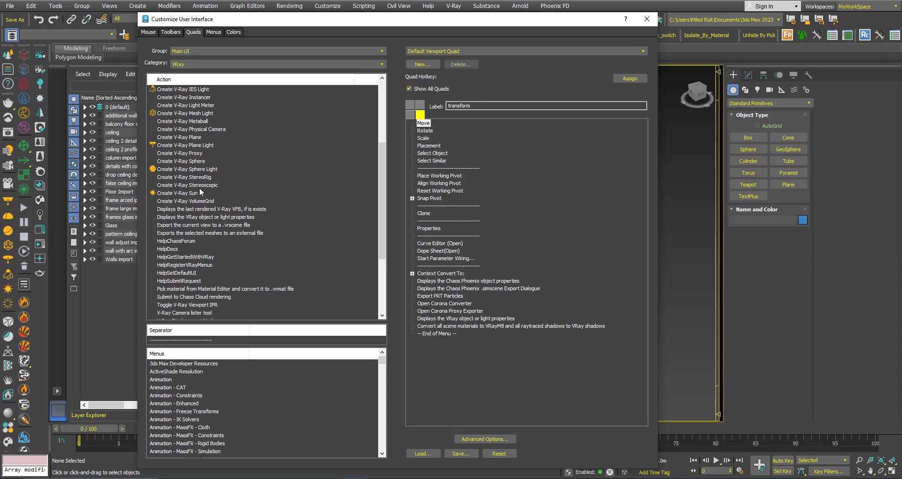
scroll(202, 190, down, 3)
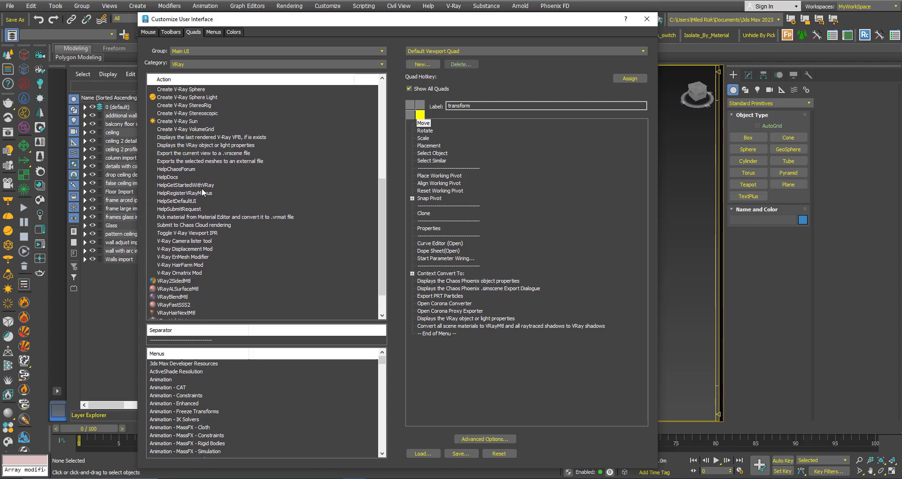
click(179, 162)
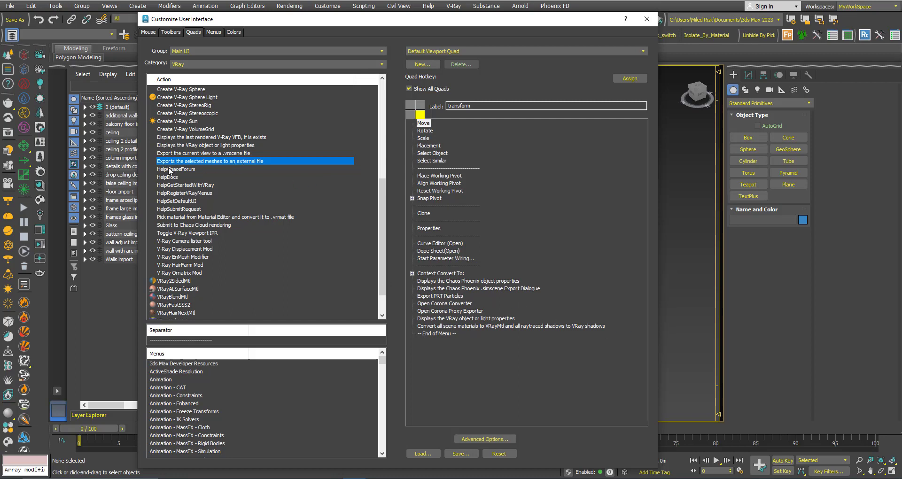
drag(183, 163, 462, 333)
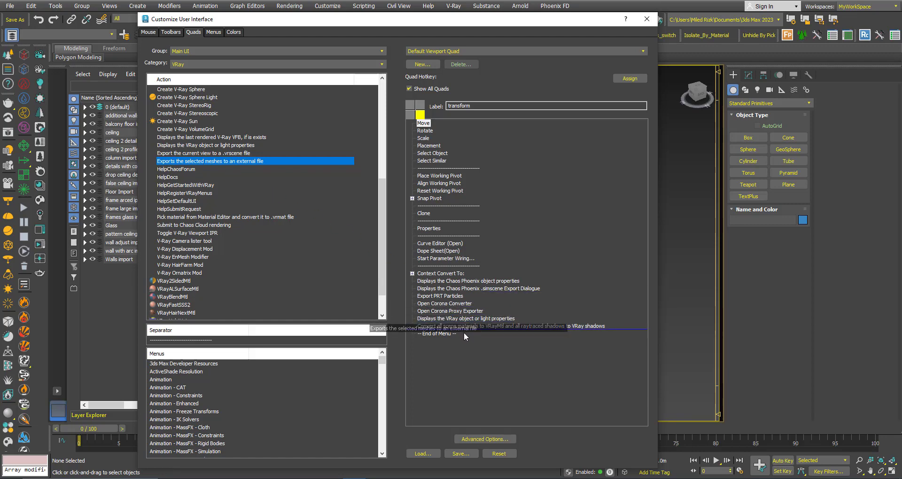
drag(462, 333, 473, 335)
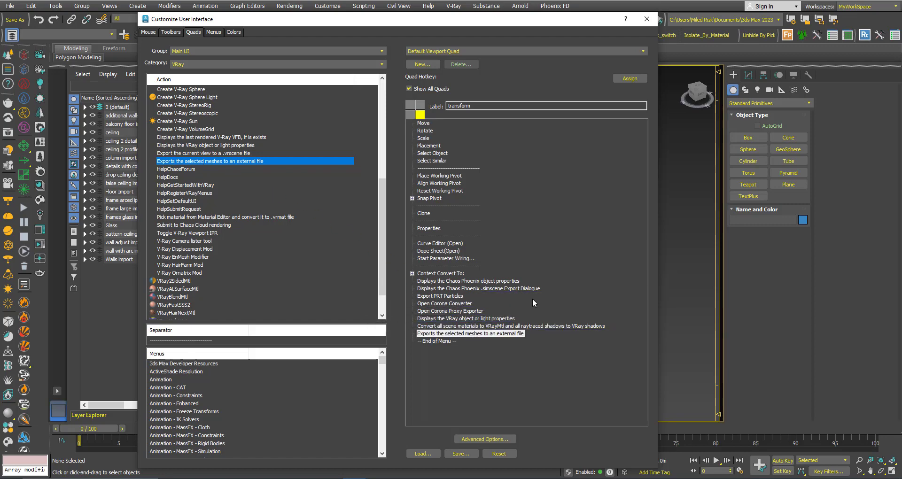
click(648, 19)
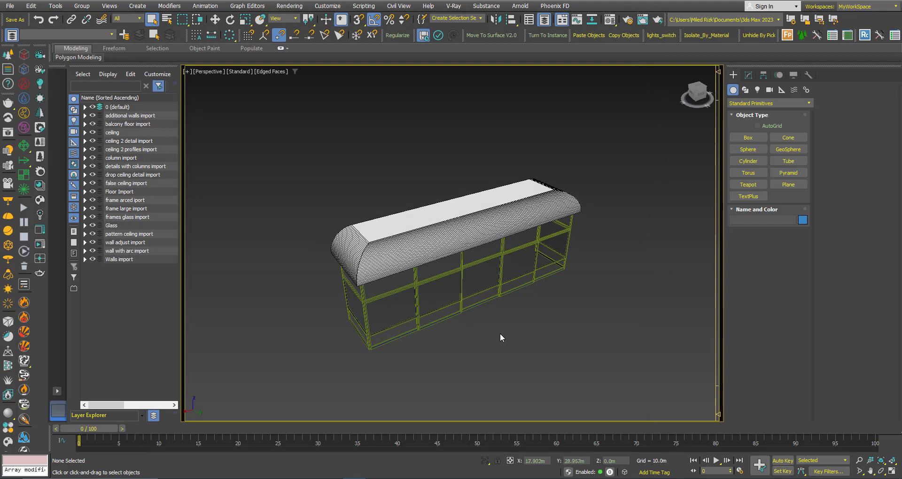
click(423, 251)
right_click(419, 243)
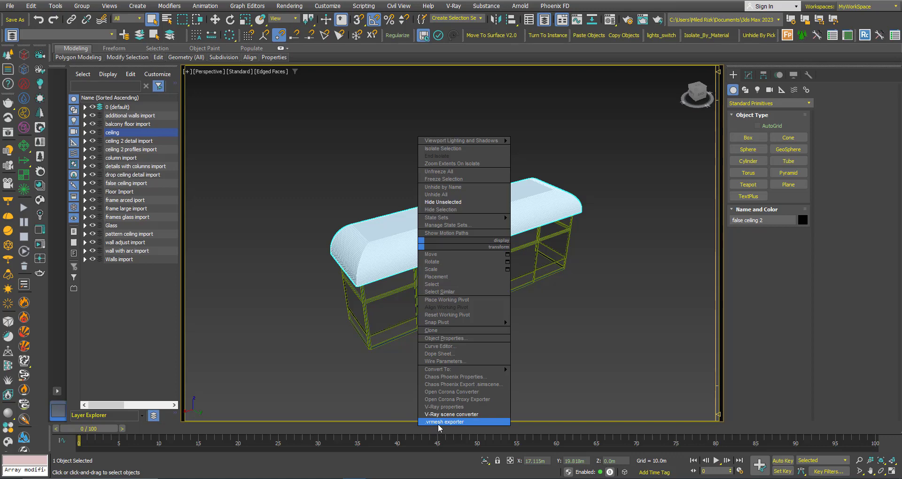
click(439, 422)
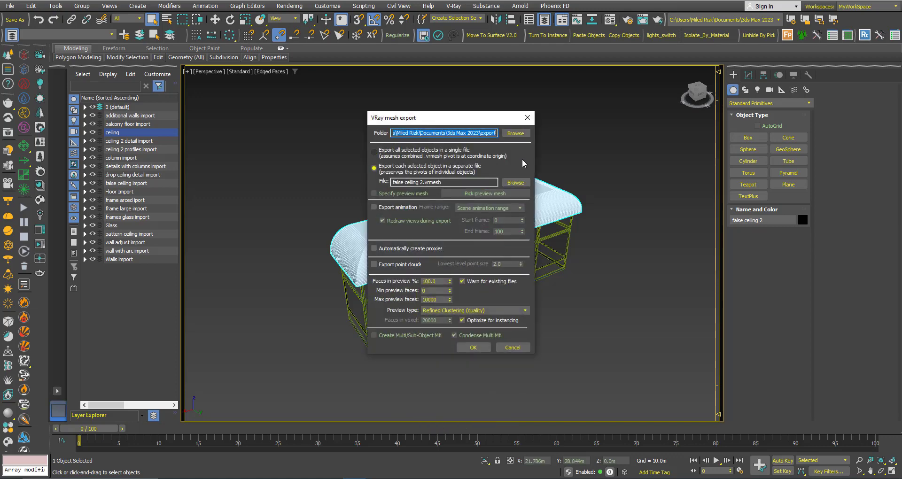
click(503, 349)
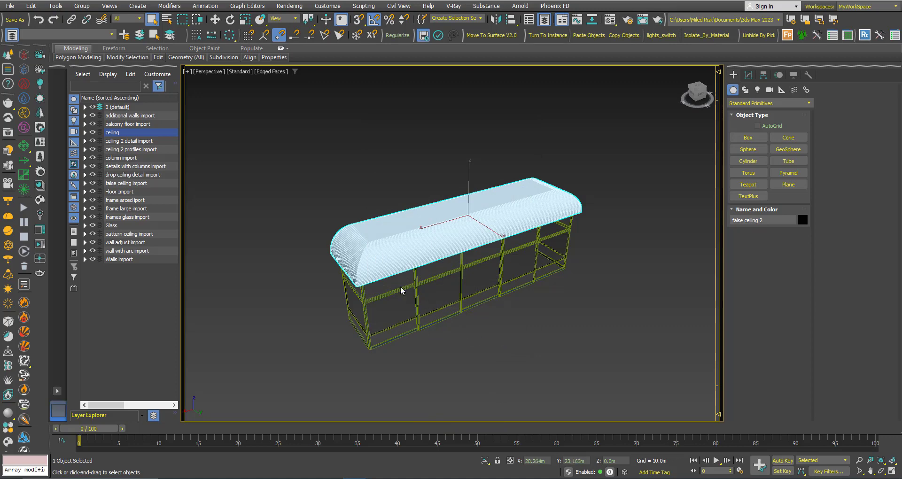
click(328, 199)
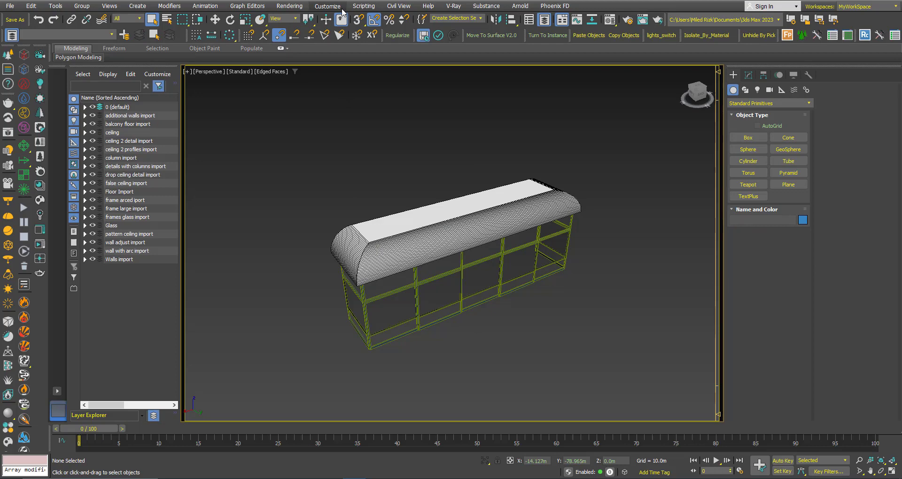
- Reopen Customize User Interface and filter the actions to the VRay category
click(320, 7)
click(326, 22)
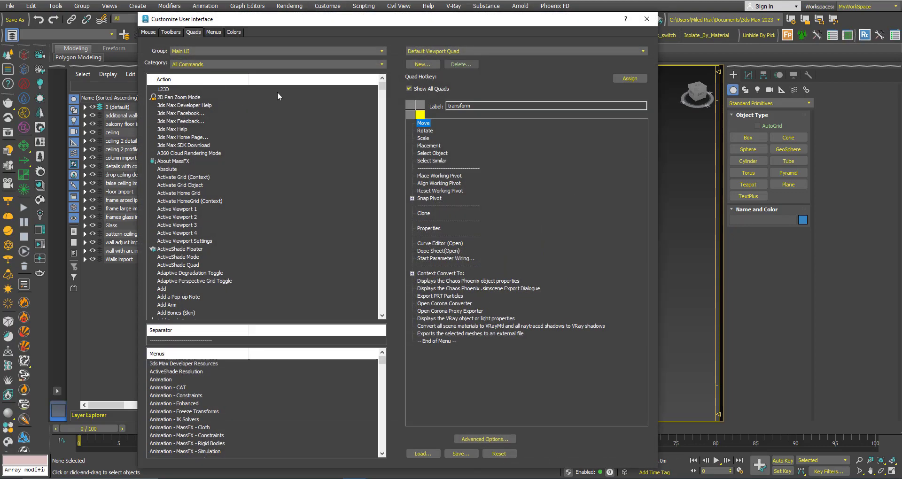
click(376, 65)
drag(383, 108, 390, 233)
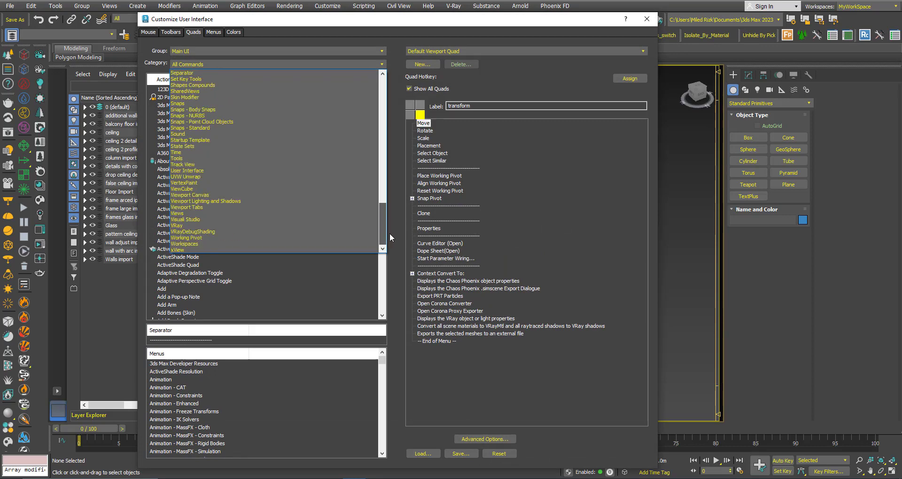
click(174, 225)
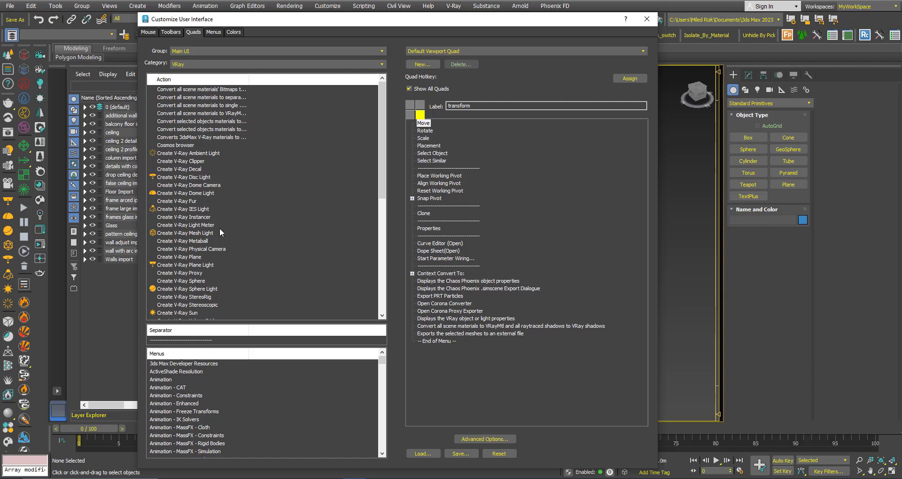
- Drag 'Export the current view to a .vrscene file' into the quad menu
scroll(261, 159, down, 5)
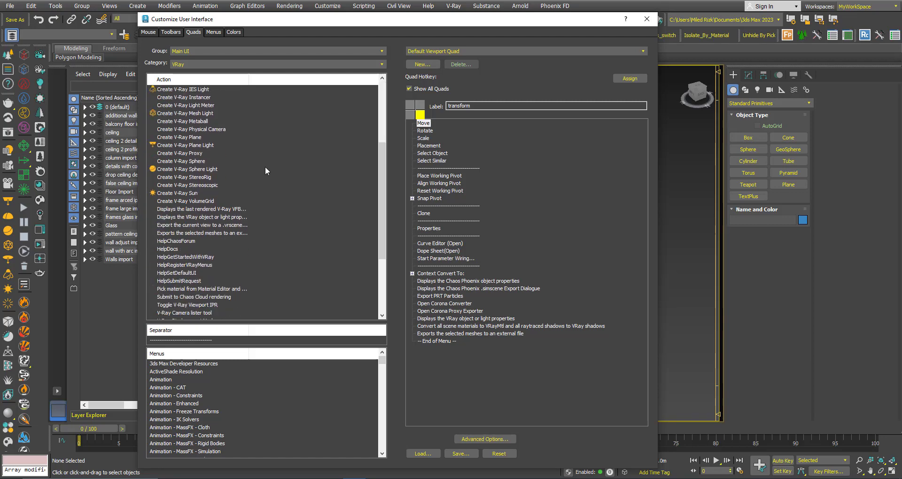
scroll(265, 166, down, 4)
scroll(252, 193, up, 3)
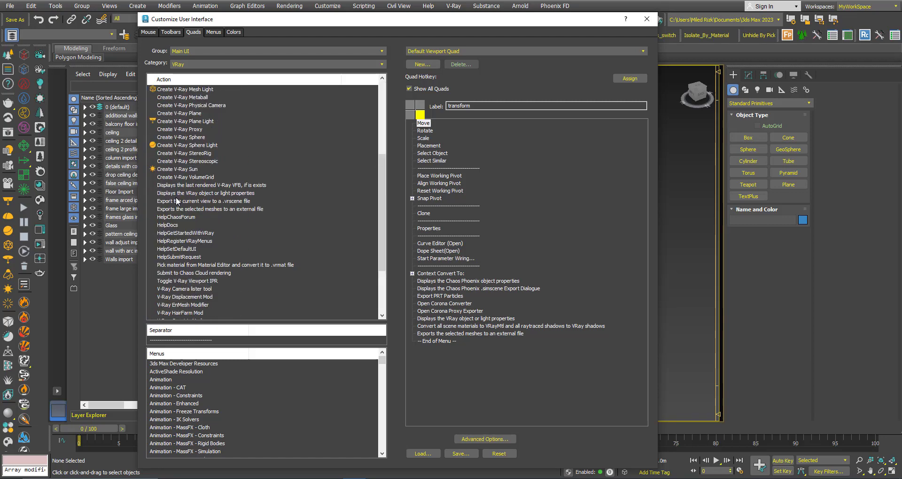
click(165, 202)
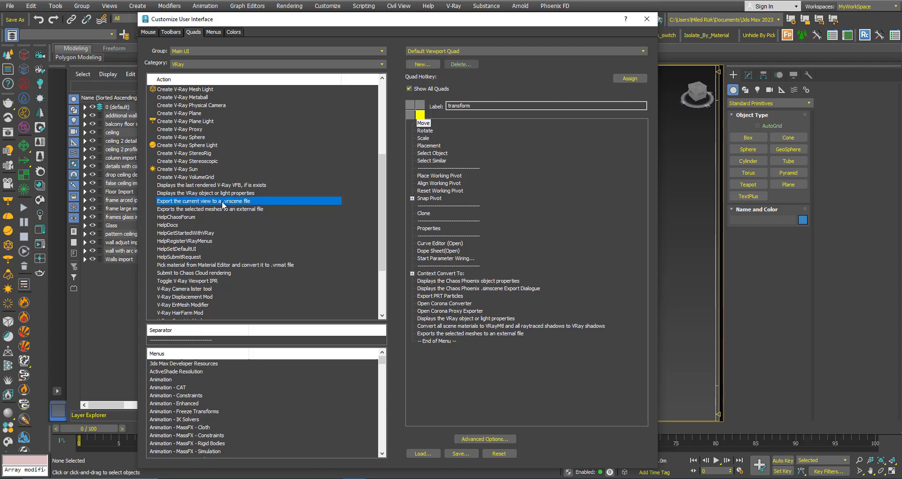
drag(242, 205, 486, 343)
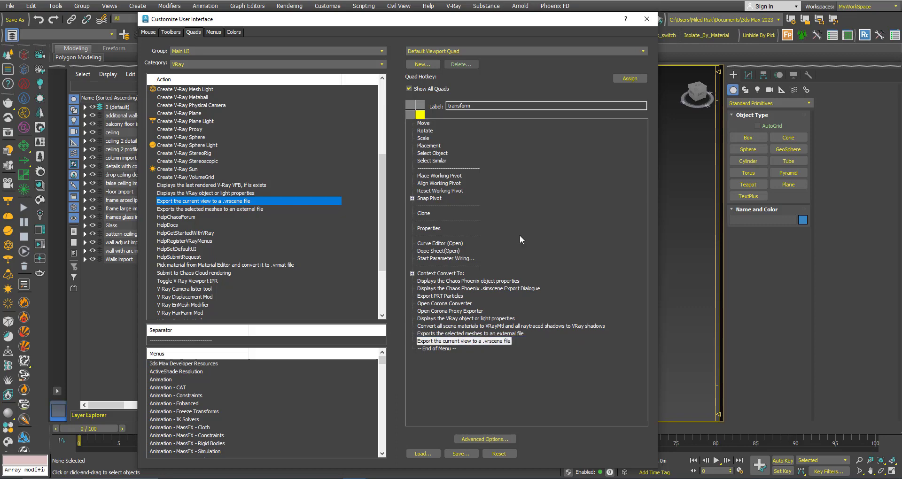
click(646, 18)
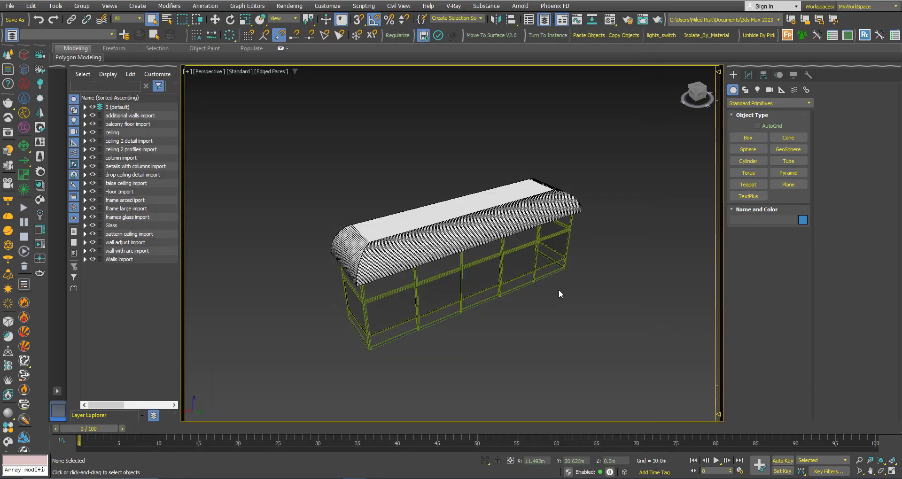
right_click(466, 236)
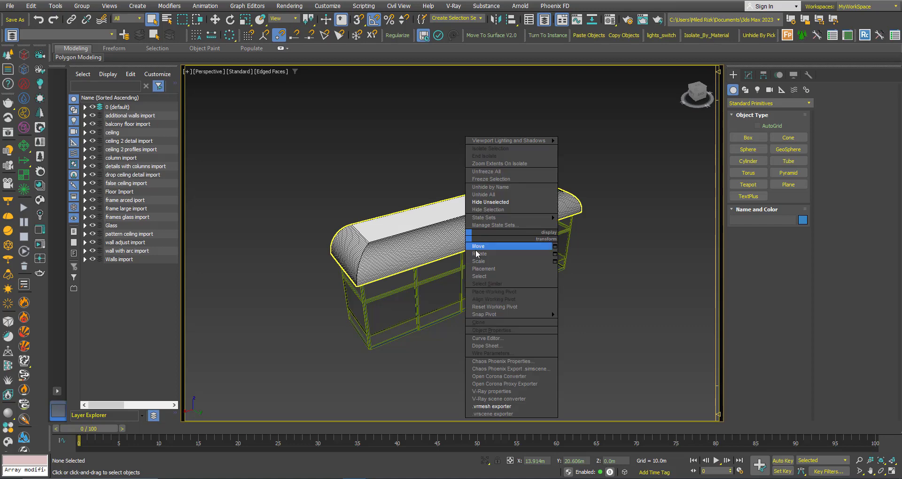
click(502, 414)
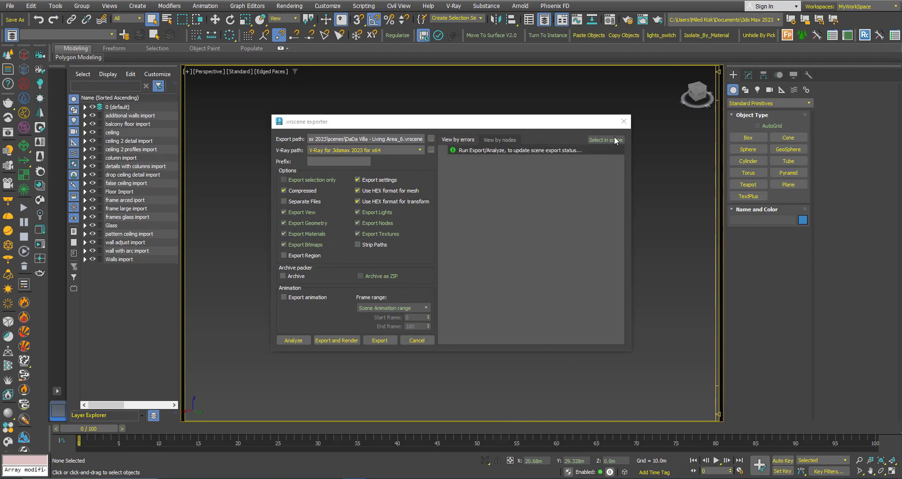
click(624, 121)
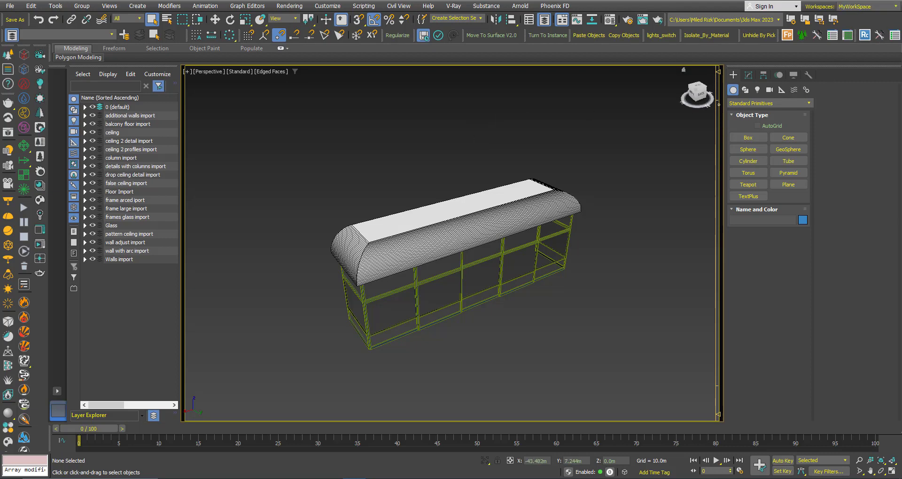
- Restart 3ds Max without saving the scene and maximize the Perspective viewport
key(ctrl+o)
click(447, 257)
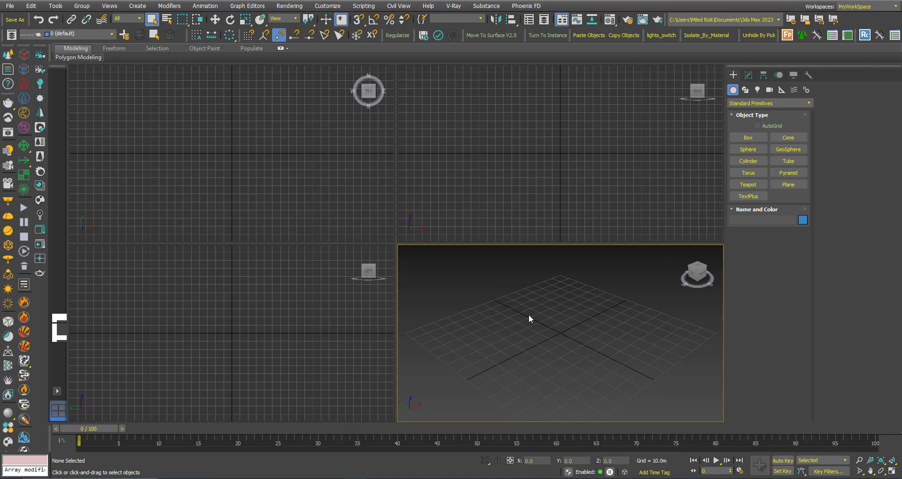
key(alt+w)
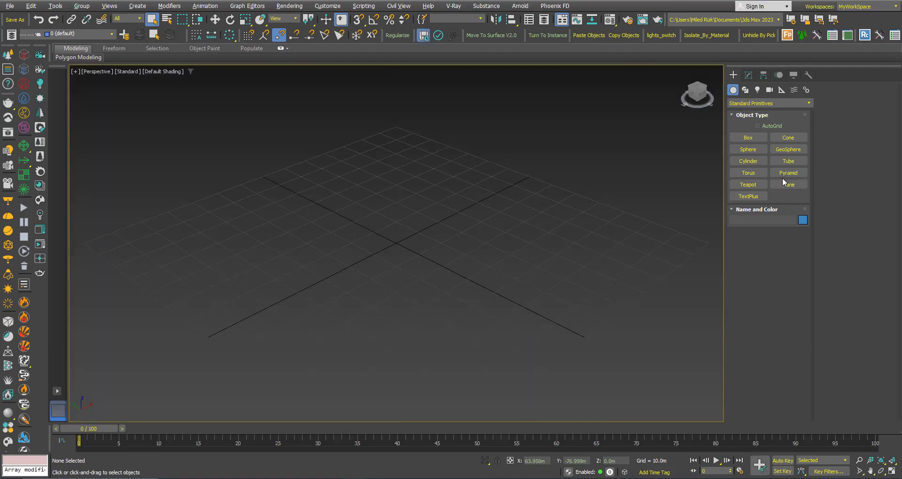
- Create a pyramid in the middle of the empty scene
click(782, 175)
drag(392, 262, 400, 341)
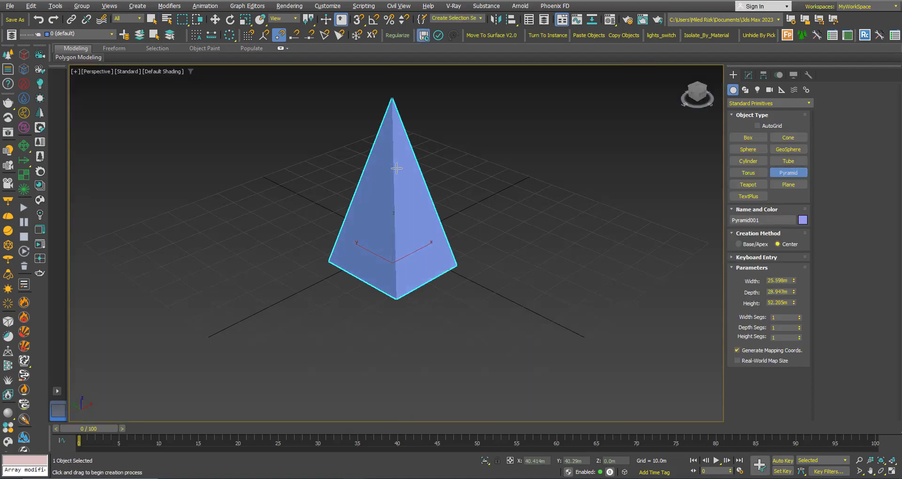
click(407, 217)
- Confirm V-Ray scene converter is still in the pyramid's quad menu, cancel it, and orbit the pyramid
right_click(407, 217)
right_click(403, 201)
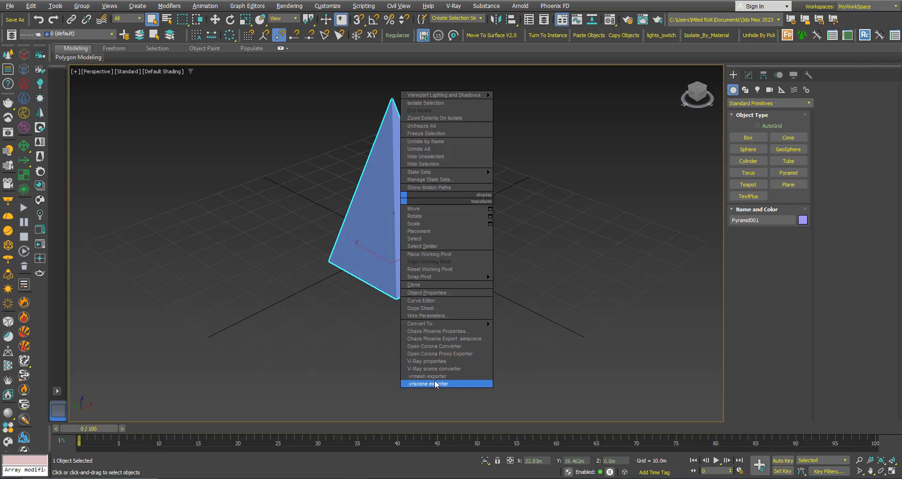
click(429, 369)
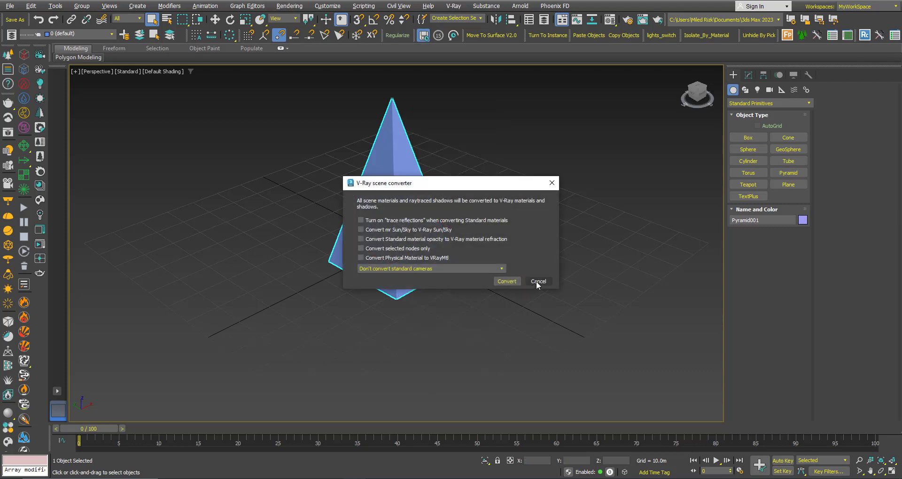
click(537, 285)
scroll(455, 353, down, 3)
scroll(422, 266, up, 3)
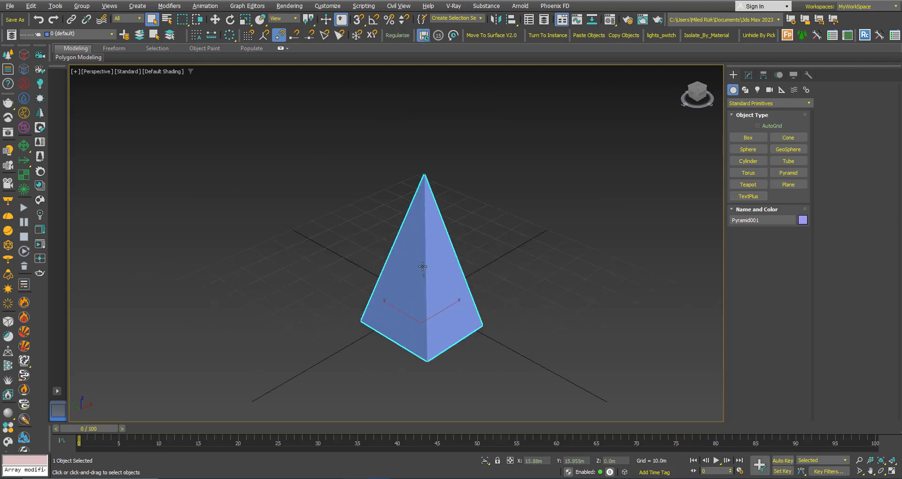
alt+middle_drag(422, 267, 432, 266)
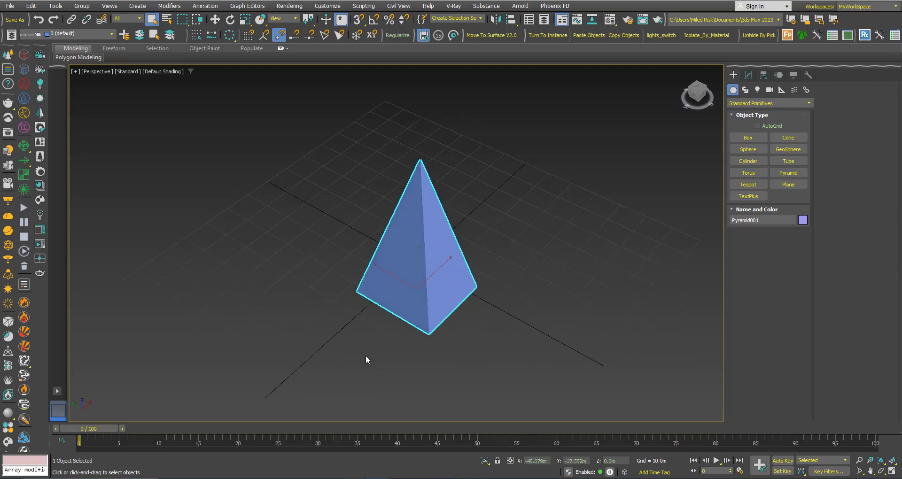
mouse_move(414, 288)
alt+middle_down()
mouse_move(417, 268)
mouse_move(403, 255)
alt+middle_up()
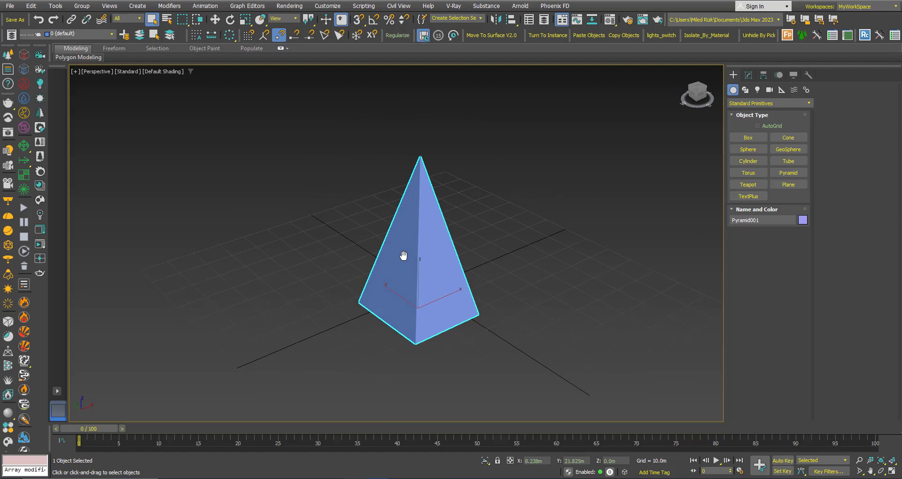